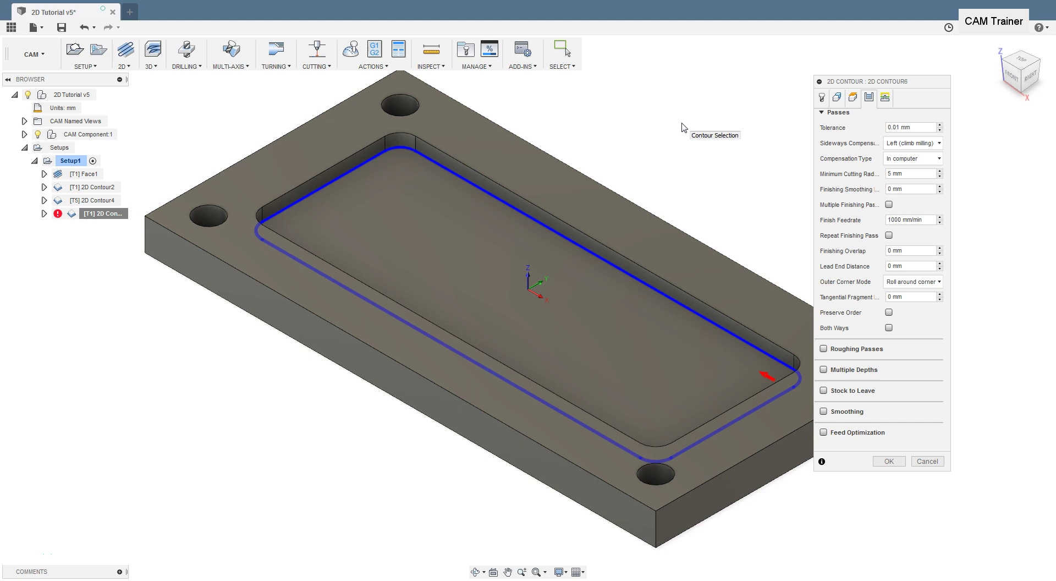
Step: Enable multiple finishing passes on 2D Contour6 and set the number of passes to 4
{"action": "left_click", "coordinate": [889, 204]}
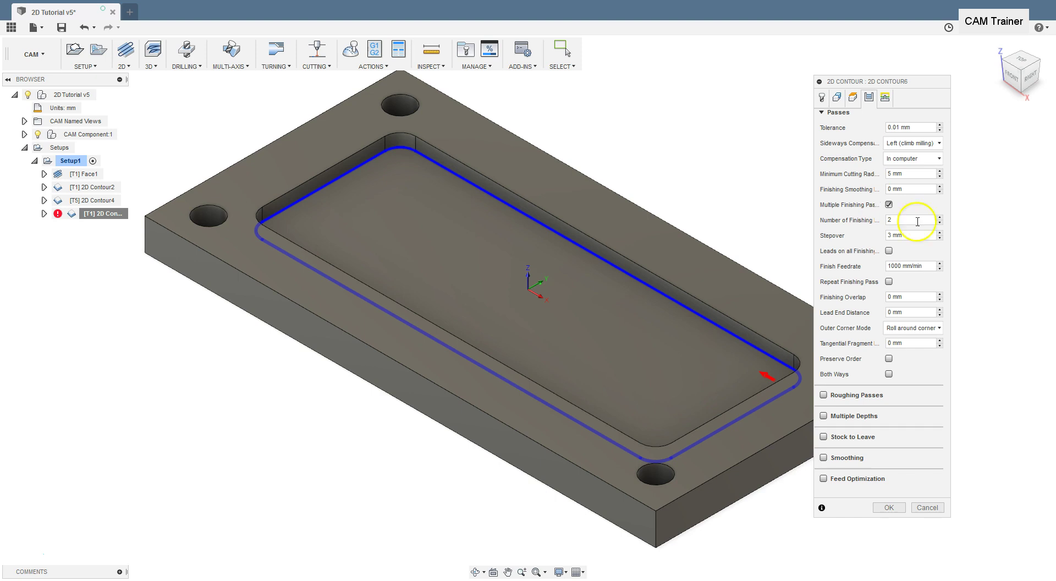
{"action": "left_click", "coordinate": [904, 205]}
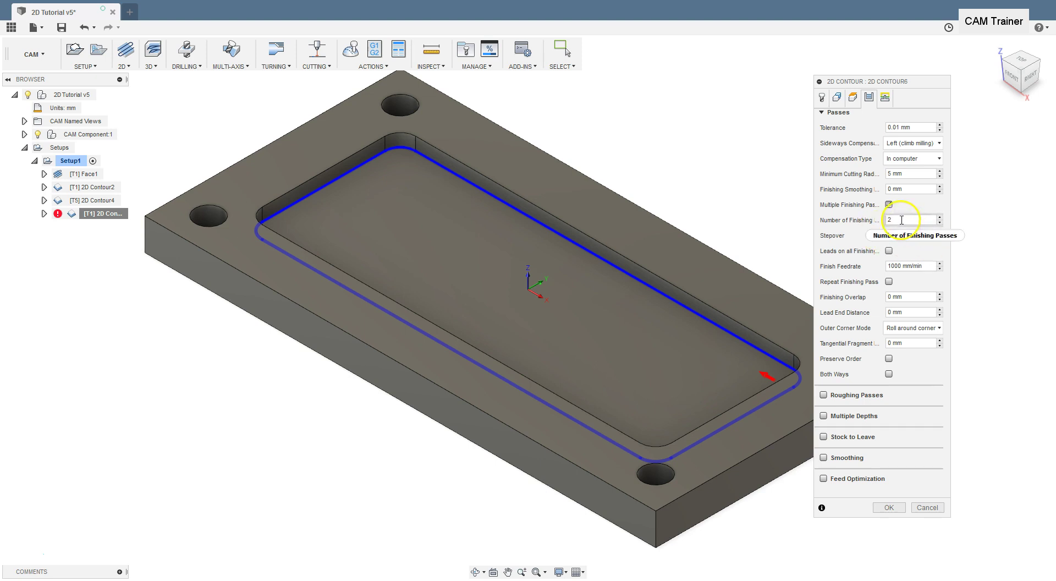
{"action": "left_click", "coordinate": [877, 219]}
{"action": "type", "text": "4"}
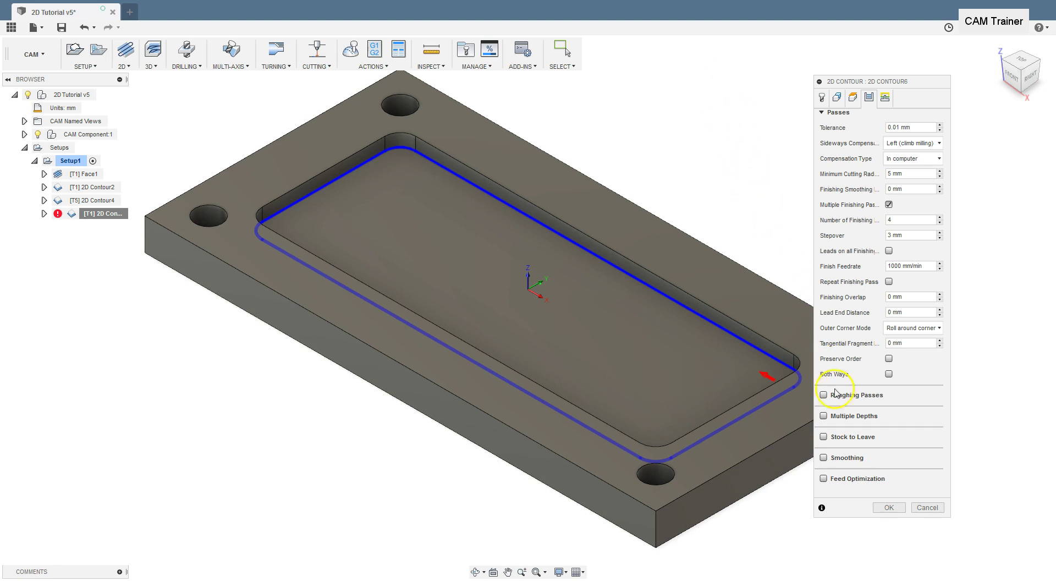
Step: Generate the four-pass 2D Contour6 toolpath, view the plate from the top, and reopen its settings
{"action": "left_click", "coordinate": [884, 509]}
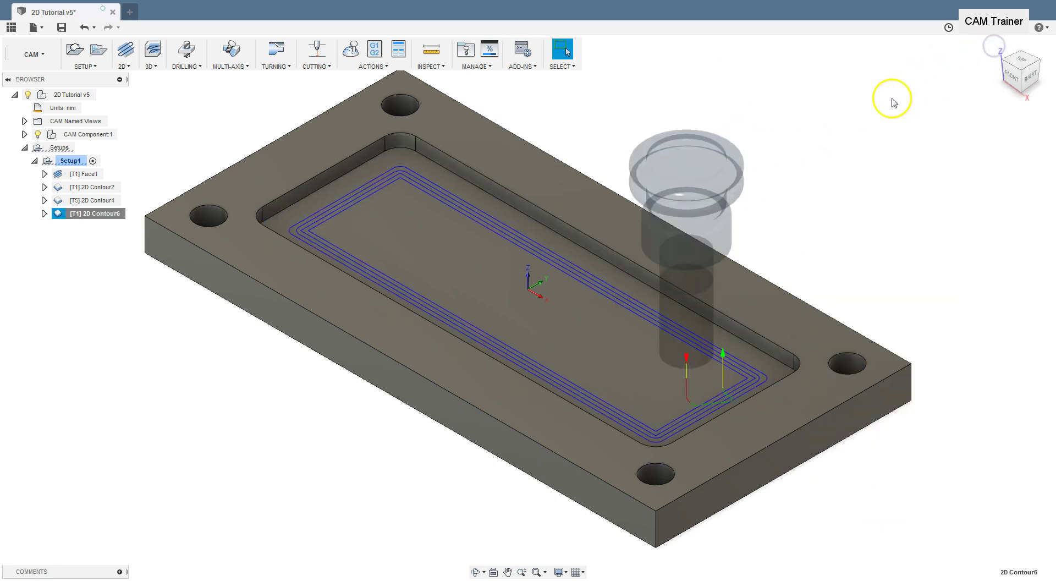
{"action": "left_click", "coordinate": [1017, 59]}
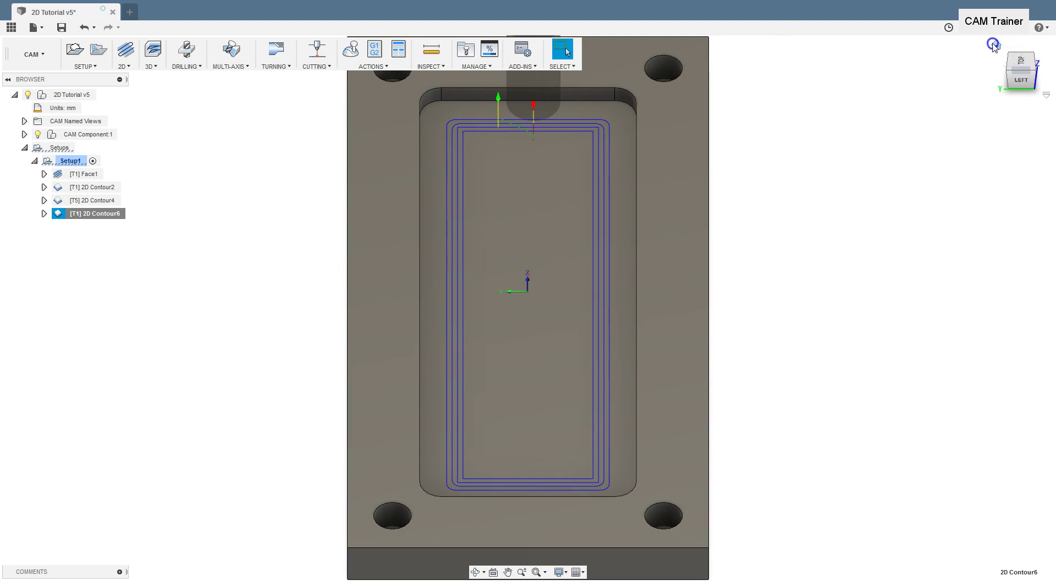
{"action": "left_click", "coordinate": [1005, 55]}
{"action": "left_click", "coordinate": [1018, 59]}
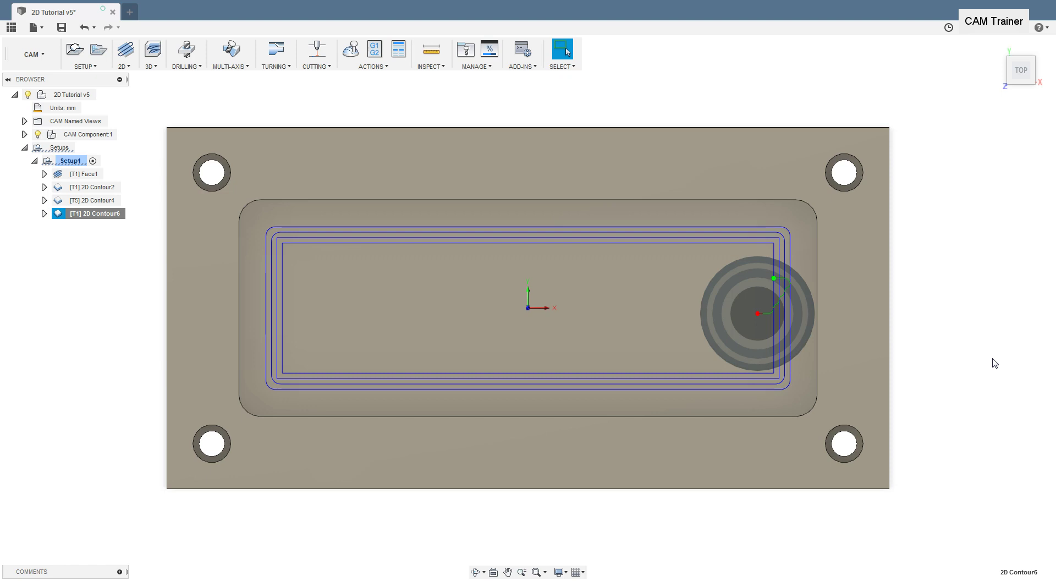
{"action": "left_click", "coordinate": [999, 354]}
{"action": "left_click", "coordinate": [938, 231]}
Step: Edit 2D Contour6, change Finishing Smoothing Deviation to 2, and regenerate the rounded toolpath
{"action": "right_click", "coordinate": [94, 214]}
{"action": "left_click", "coordinate": [118, 224]}
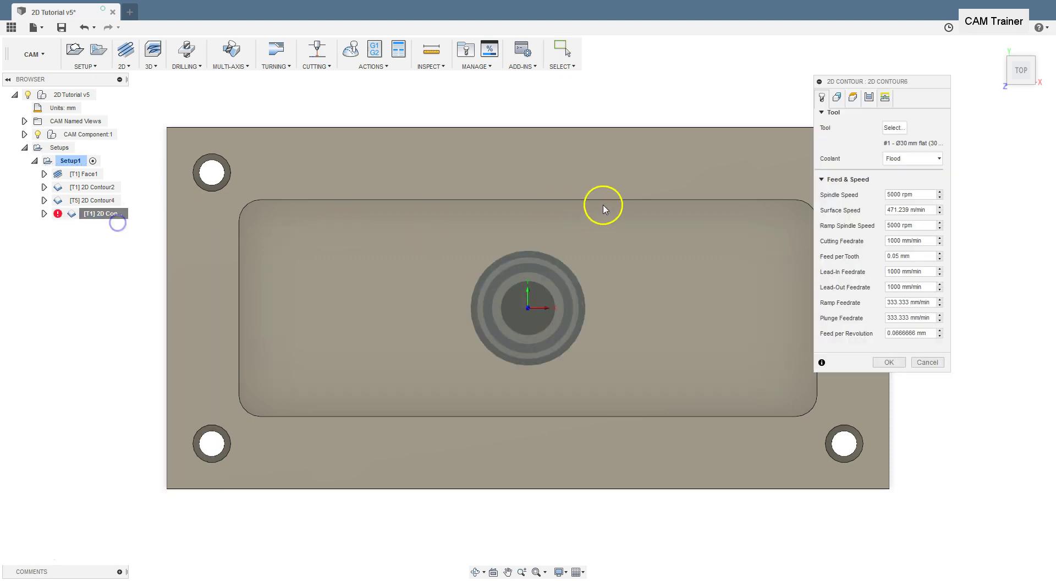
{"action": "left_click", "coordinate": [869, 97]}
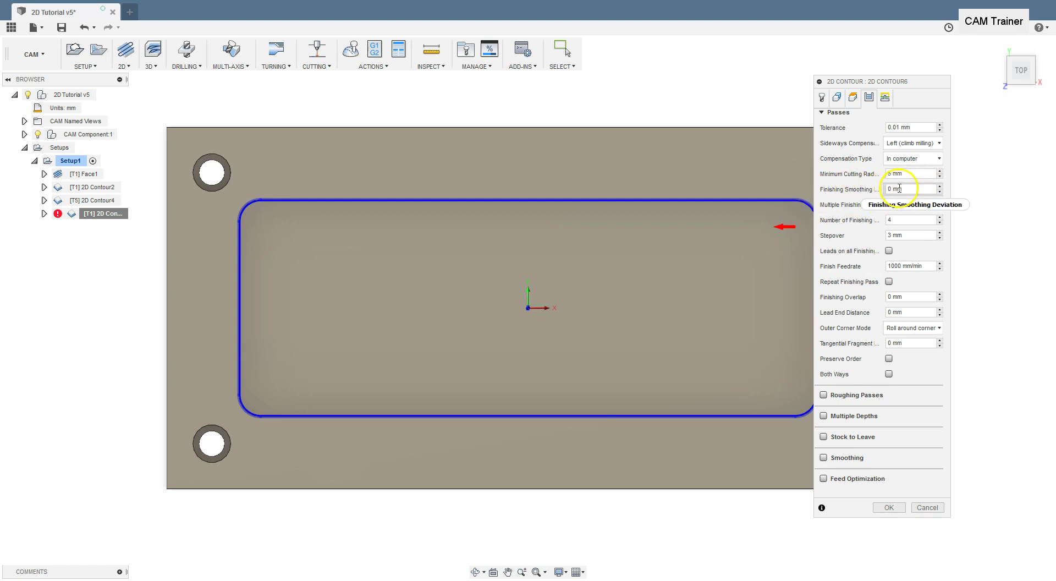
{"action": "mouse_move", "coordinate": [906, 189]}
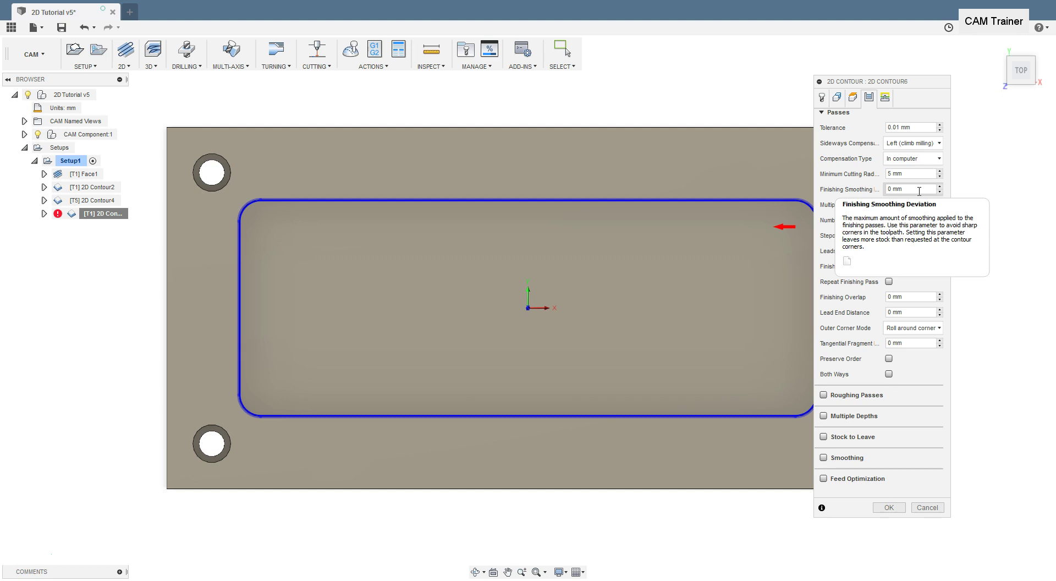
{"action": "left_click_drag", "start_coordinate": [913, 188], "coordinate": [835, 208]}
{"action": "type", "text": "2"}
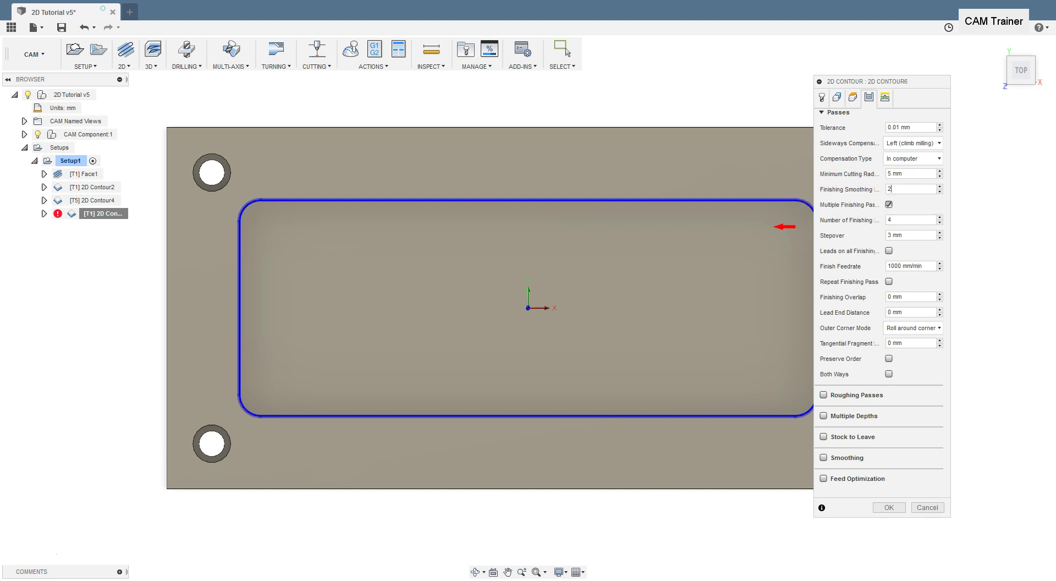
{"action": "left_click", "coordinate": [889, 507]}
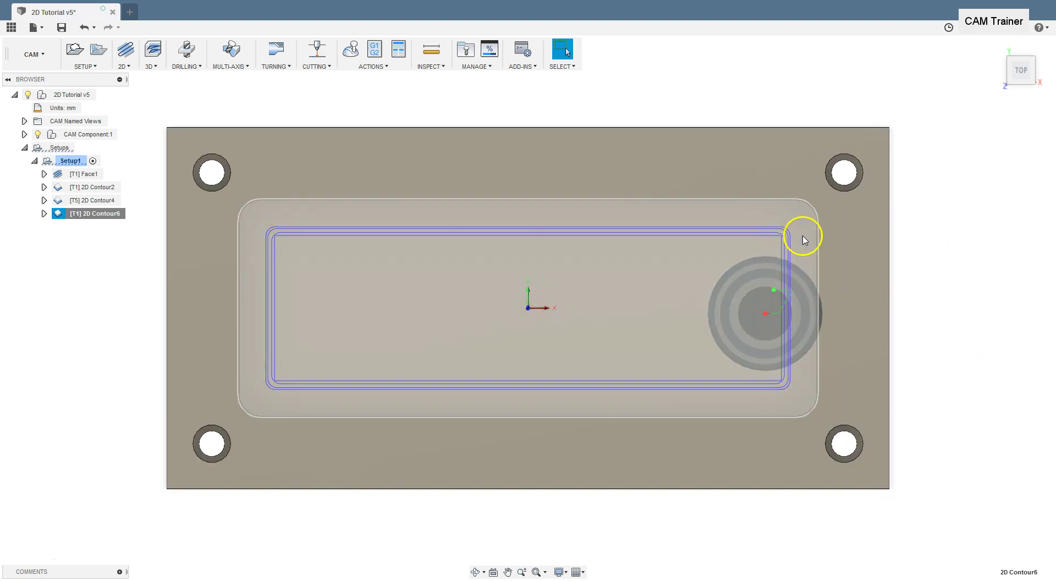
Step: Zoom in on the toolpath's top-right rounded corner and select 2D Contour6 in the browser
{"action": "scroll", "coordinate": [784, 230], "scroll_direction": "up", "scroll_amount": 3}
{"action": "scroll", "coordinate": [788, 233], "scroll_direction": "up", "scroll_amount": 2}
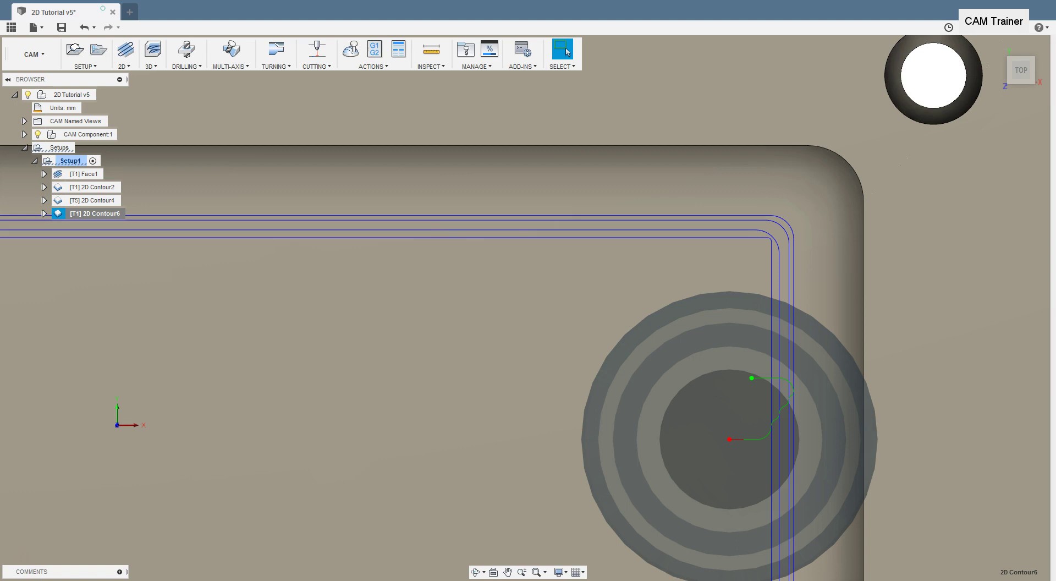
{"action": "left_click", "coordinate": [1038, 357]}
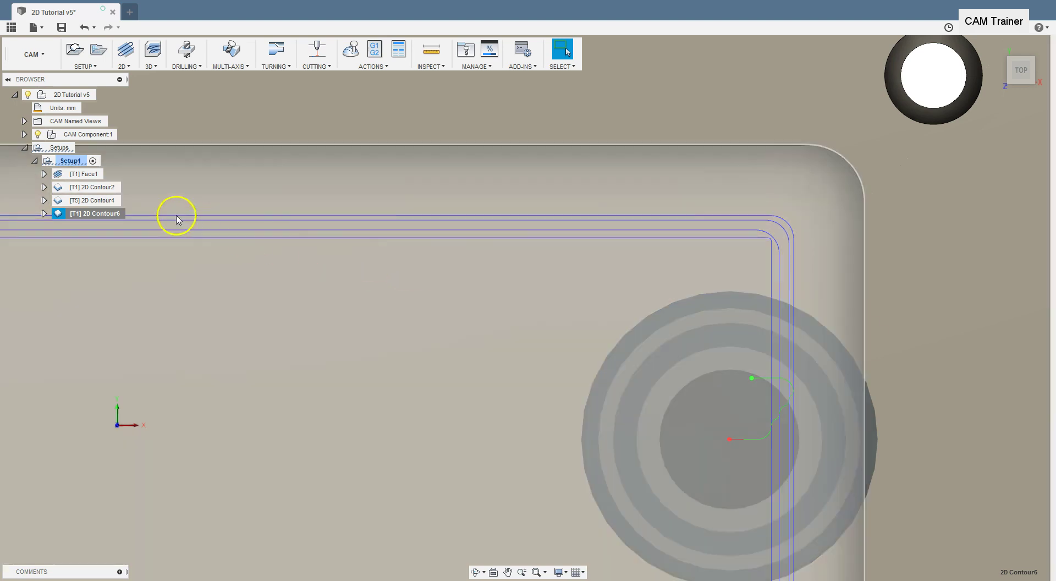
{"action": "left_click", "coordinate": [95, 213]}
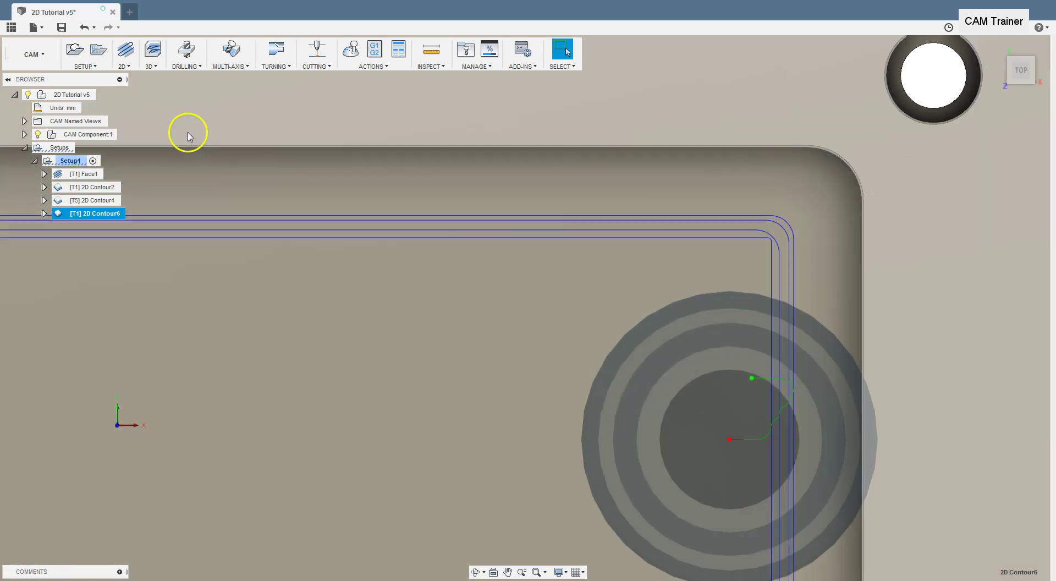
Step: Start a new 2D Contour operation and pick the pocket's edge as its contour geometry
{"action": "left_click", "coordinate": [132, 64]}
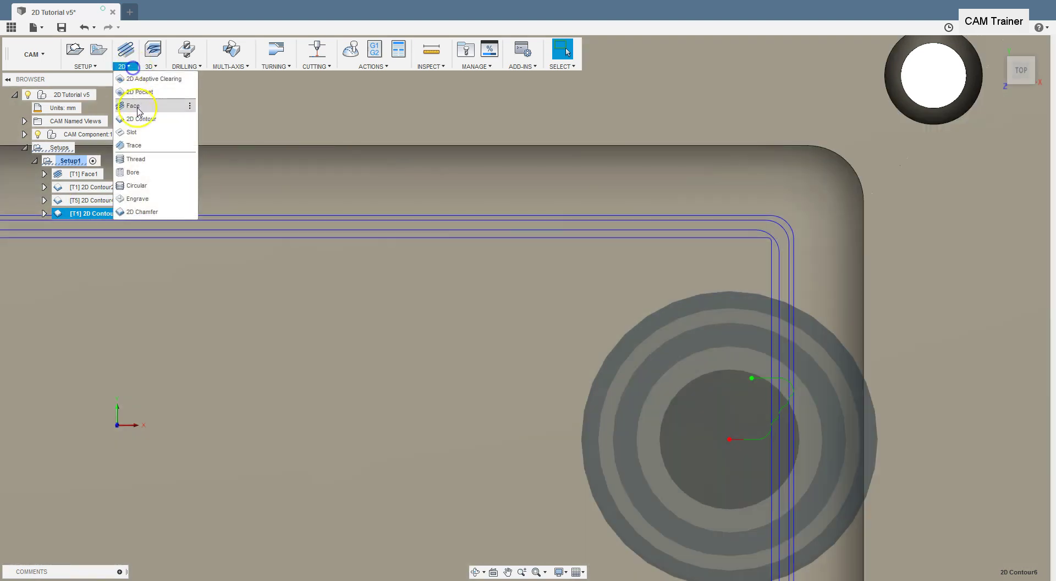
{"action": "left_click", "coordinate": [143, 121]}
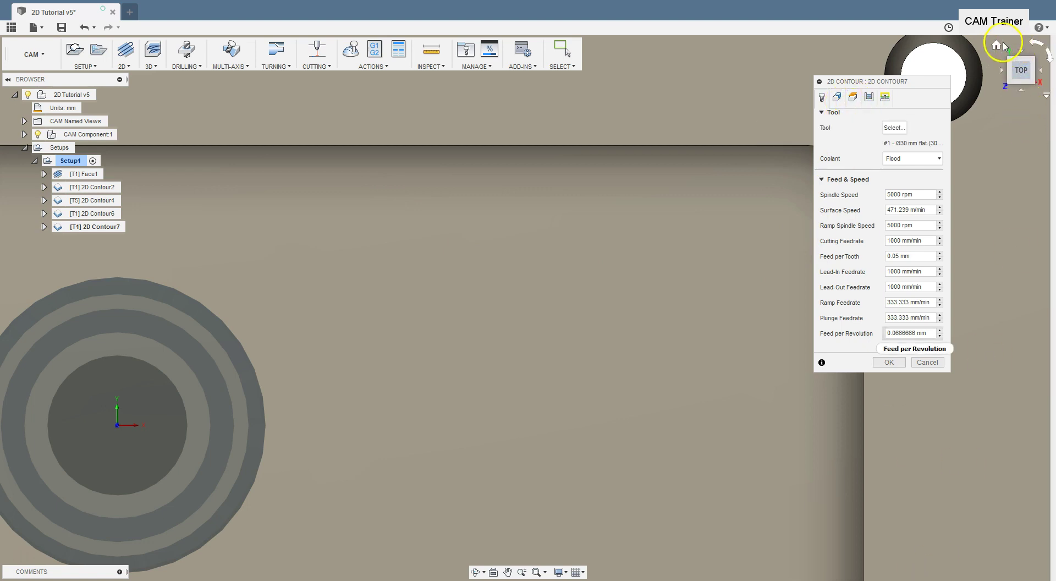
{"action": "left_click", "coordinate": [999, 44]}
{"action": "left_click", "coordinate": [837, 98]}
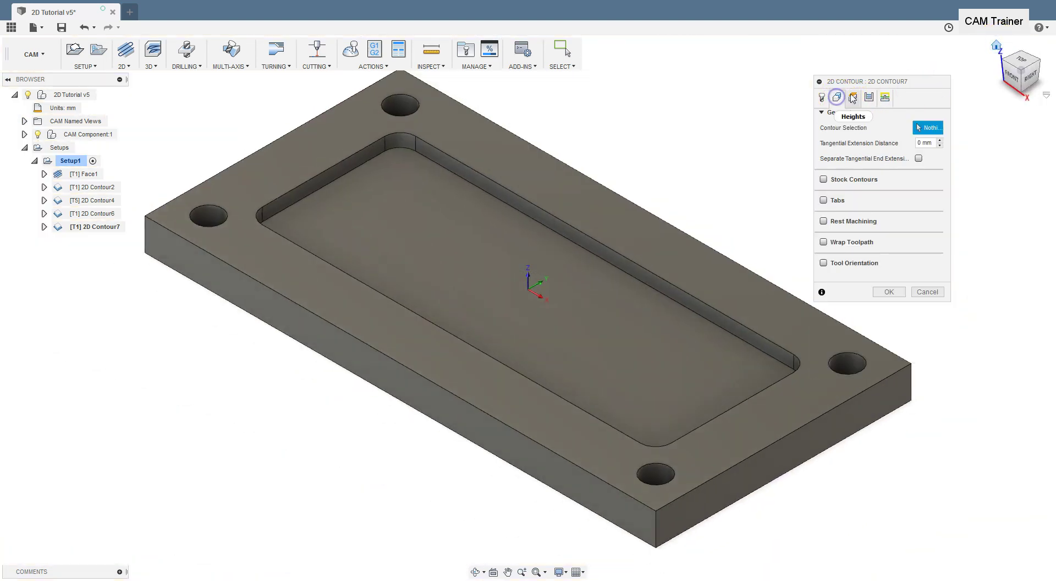
{"action": "left_click", "coordinate": [852, 98]}
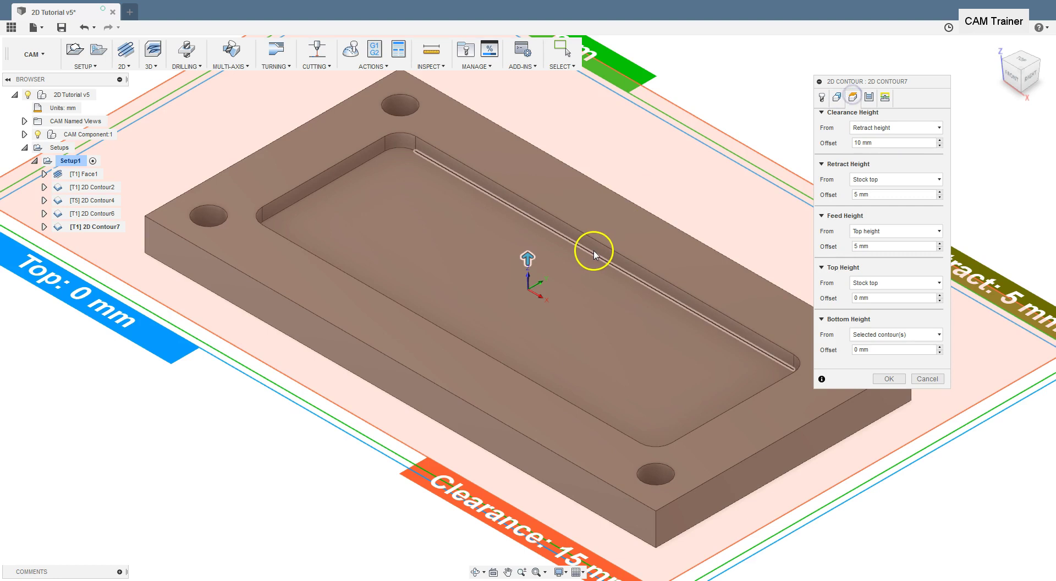
{"action": "left_click", "coordinate": [837, 98]}
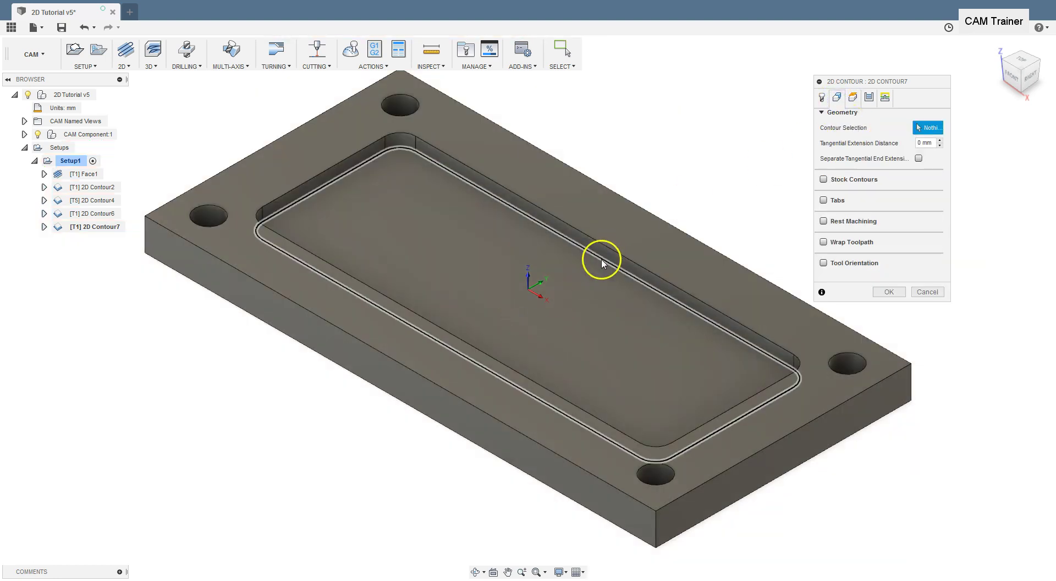
{"action": "left_click", "coordinate": [603, 268]}
Step: Enable multiple finishing passes, raise the count to 4, and generate 2D Contour7
{"action": "left_click", "coordinate": [869, 97]}
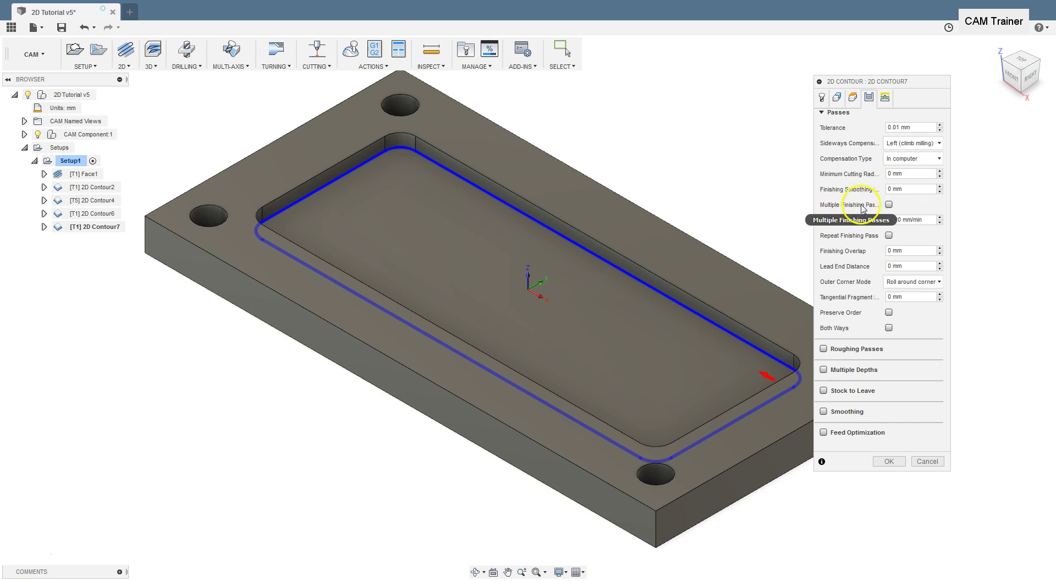
{"action": "left_click", "coordinate": [889, 204]}
{"action": "left_click", "coordinate": [910, 220]}
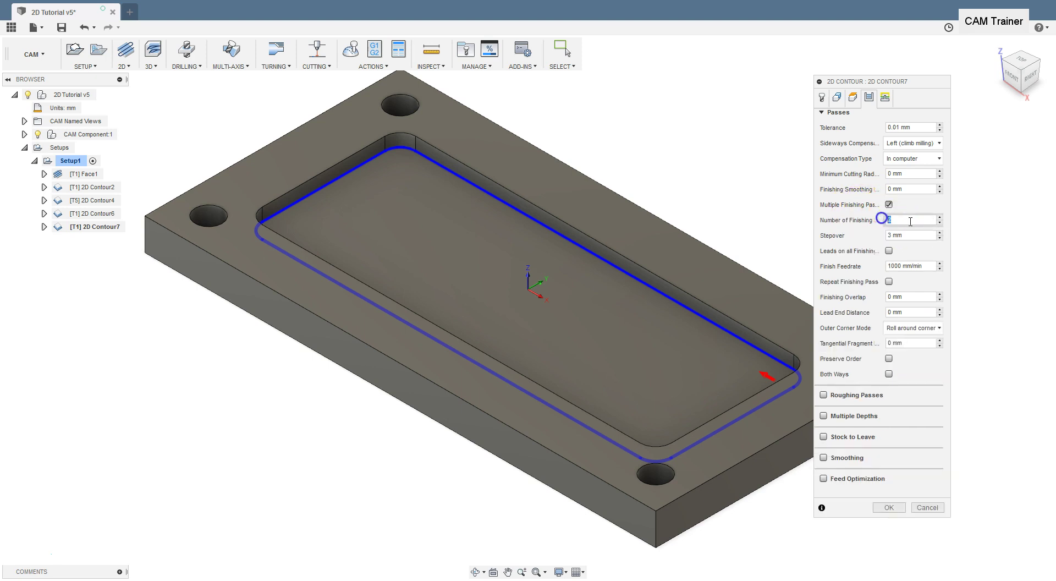
{"action": "left_click", "coordinate": [940, 217]}
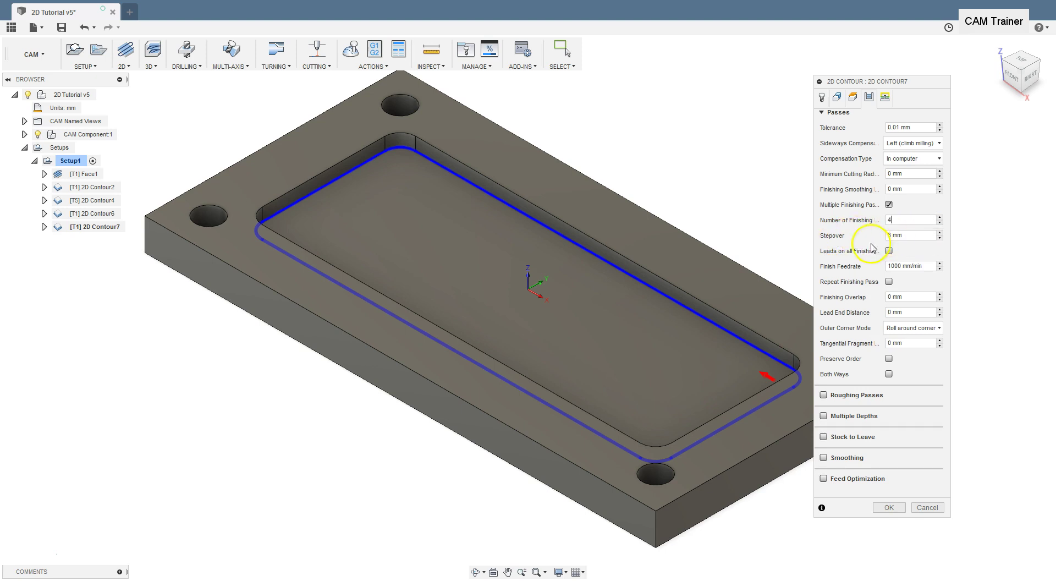
{"action": "left_click", "coordinate": [889, 507]}
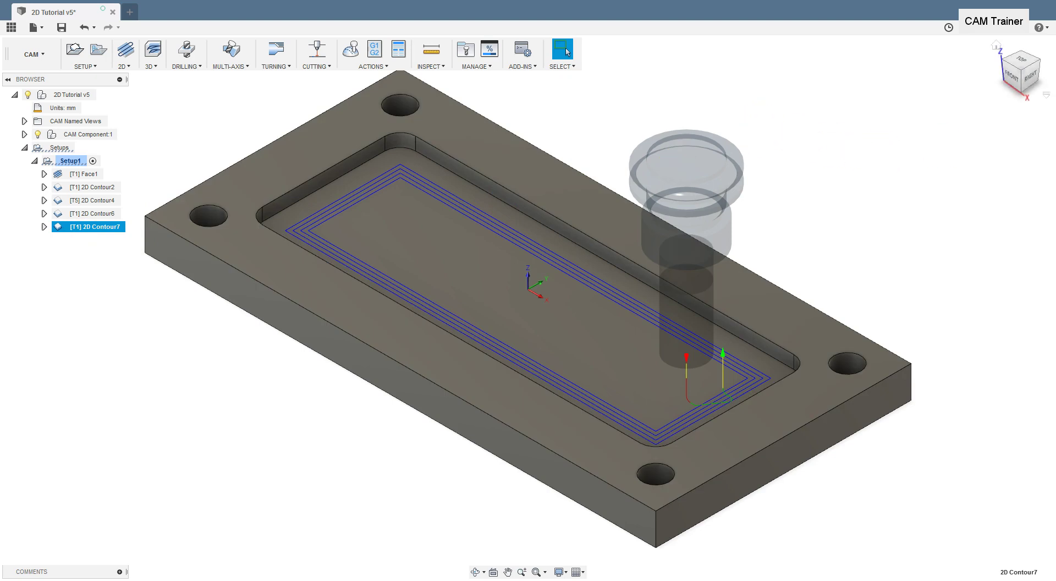
Step: Look straight down at the plate from the TOP view to inspect the 2D Contour7 passes
{"action": "scroll", "coordinate": [379, 184], "scroll_direction": "up", "scroll_amount": 3}
{"action": "scroll", "coordinate": [412, 170], "scroll_direction": "down", "scroll_amount": 3}
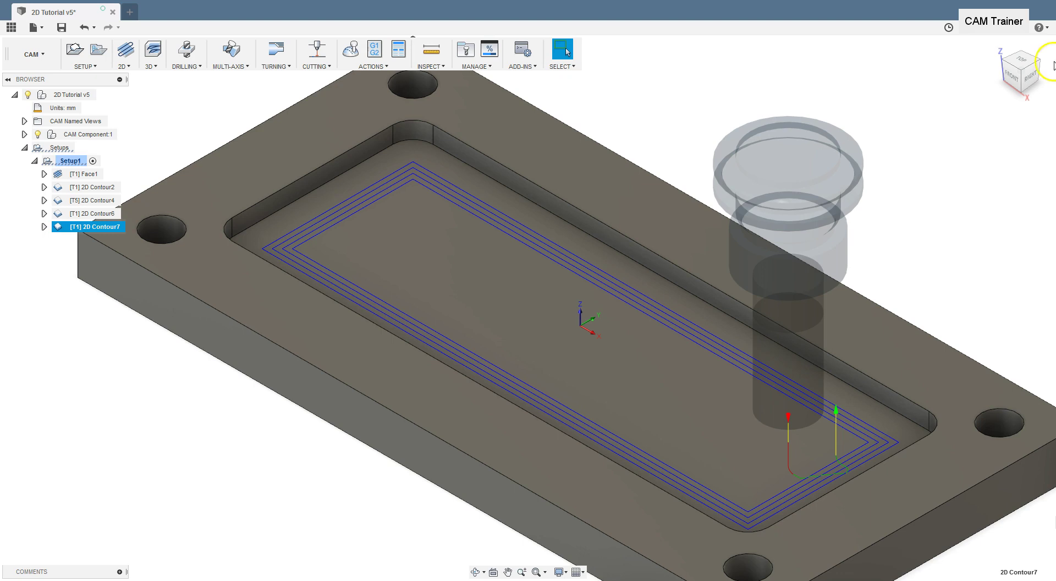
{"action": "left_click", "coordinate": [1017, 60]}
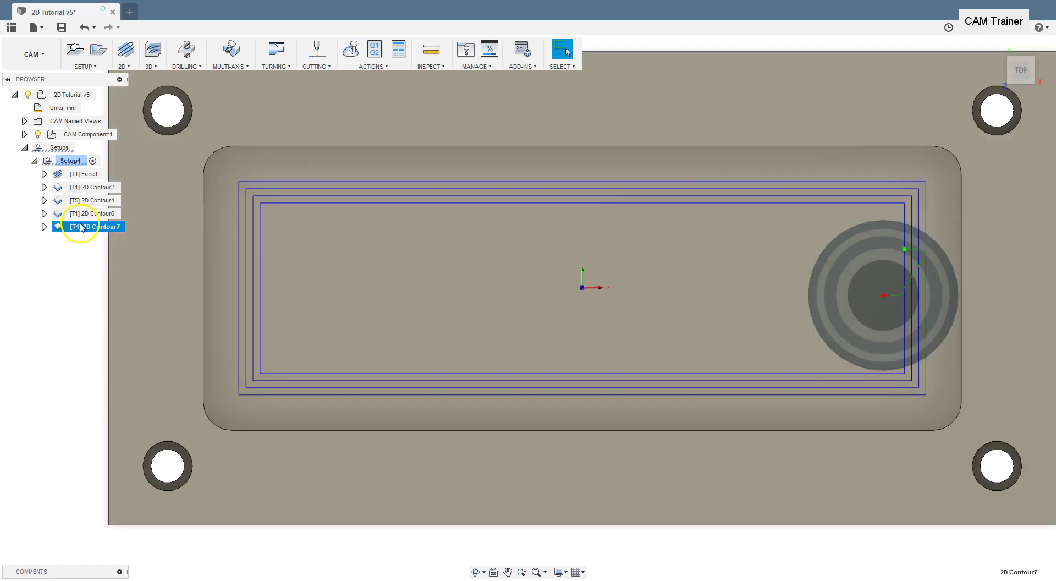
Step: Edit 2D Contour7, set its finishing smoothing to 2, and regenerate the toolpath
{"action": "right_click", "coordinate": [81, 227]}
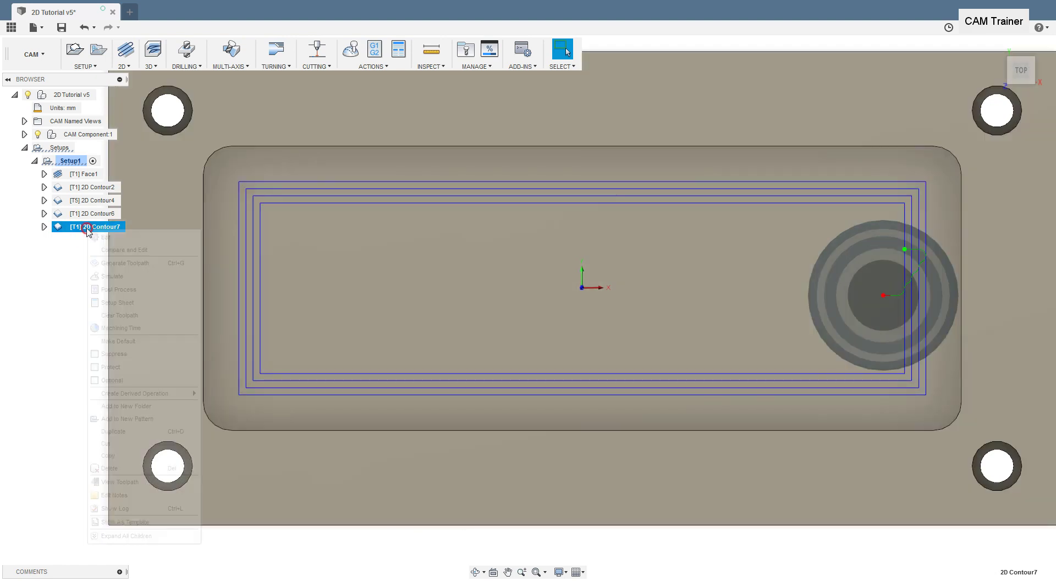
{"action": "left_click", "coordinate": [99, 235]}
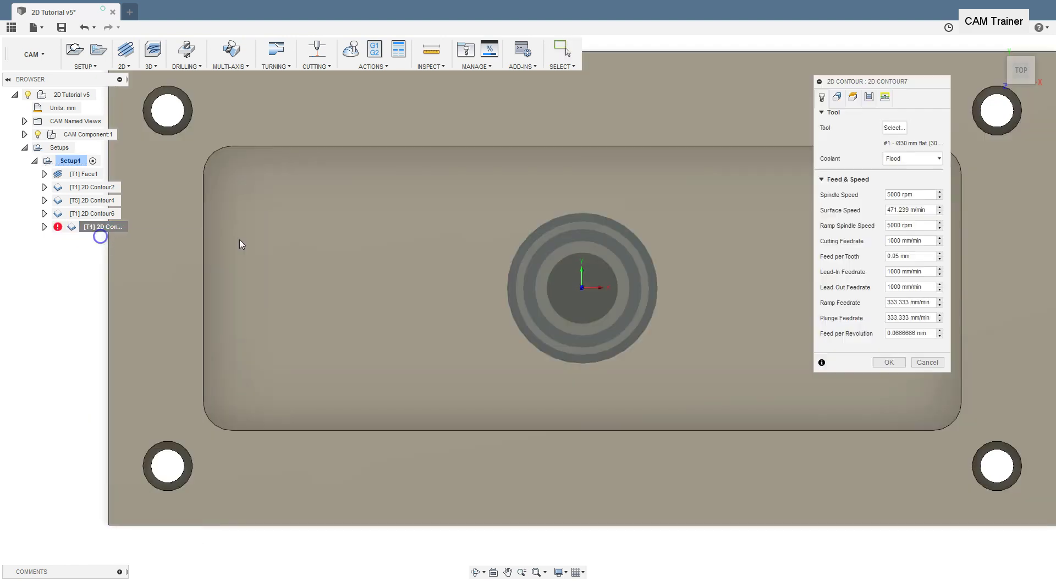
{"action": "left_click", "coordinate": [869, 97]}
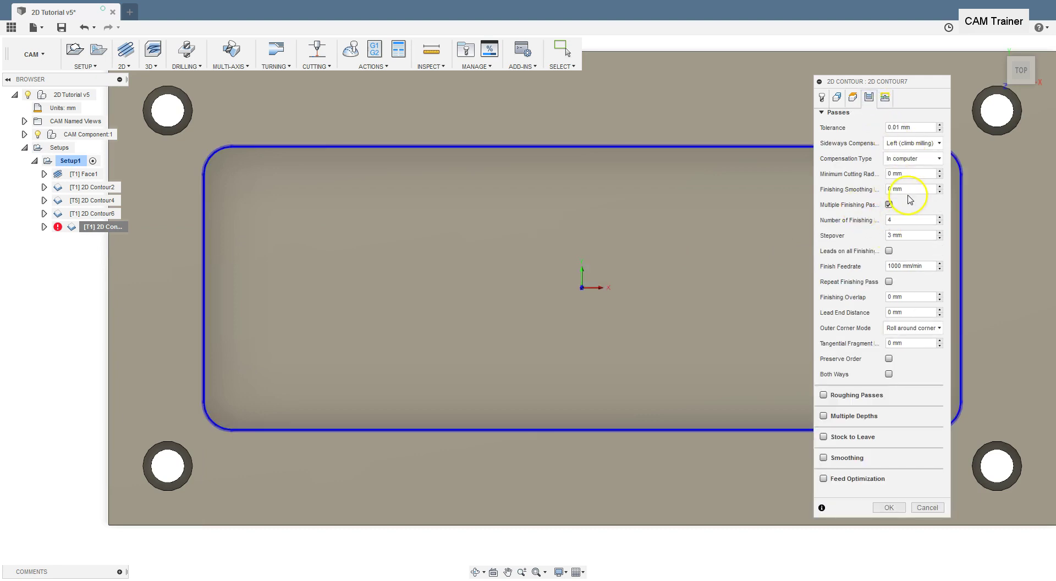
{"action": "left_click", "coordinate": [890, 189]}
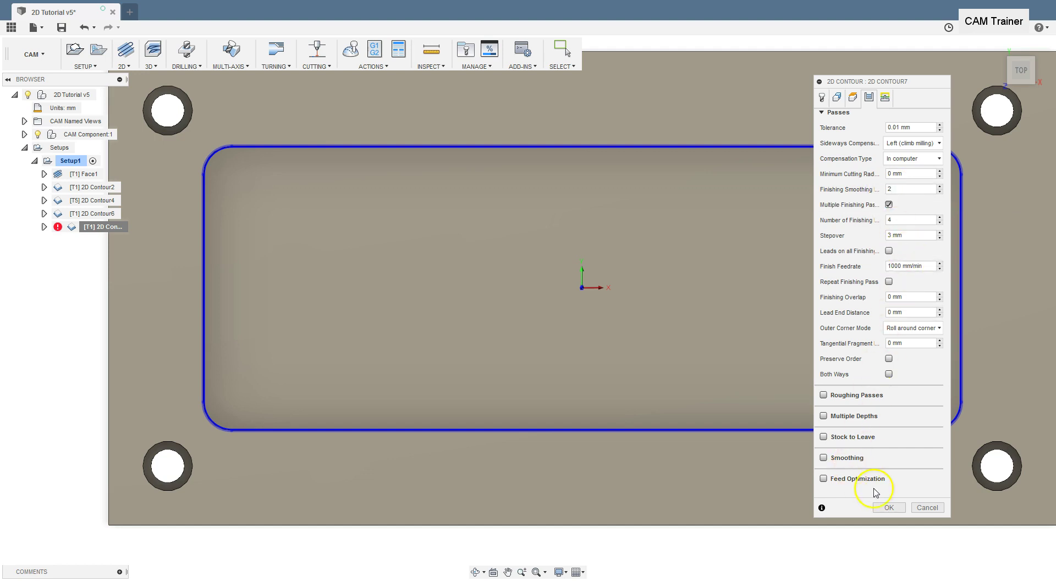
{"action": "left_click", "coordinate": [889, 507]}
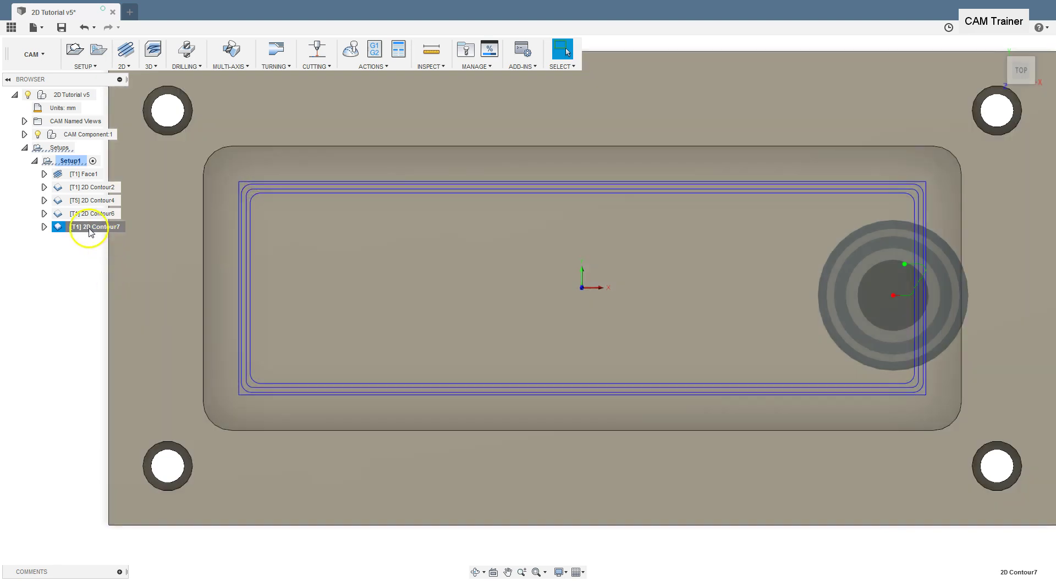
Step: Change 2D Contour7's minimum cutting radius to 5 mm and regenerate its toolpath
{"action": "right_click", "coordinate": [90, 227]}
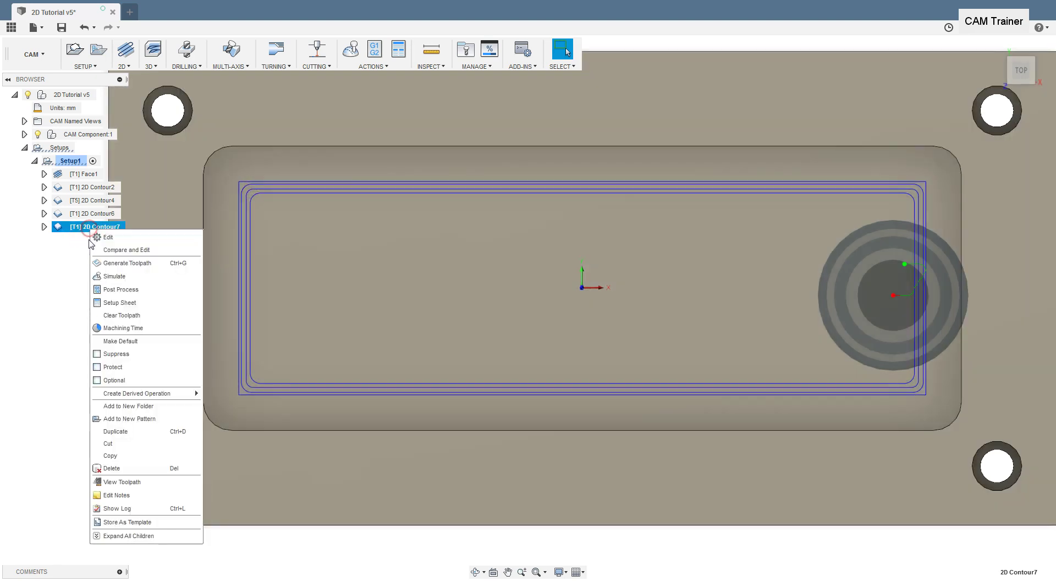
{"action": "left_click", "coordinate": [110, 237]}
{"action": "left_click", "coordinate": [869, 97]}
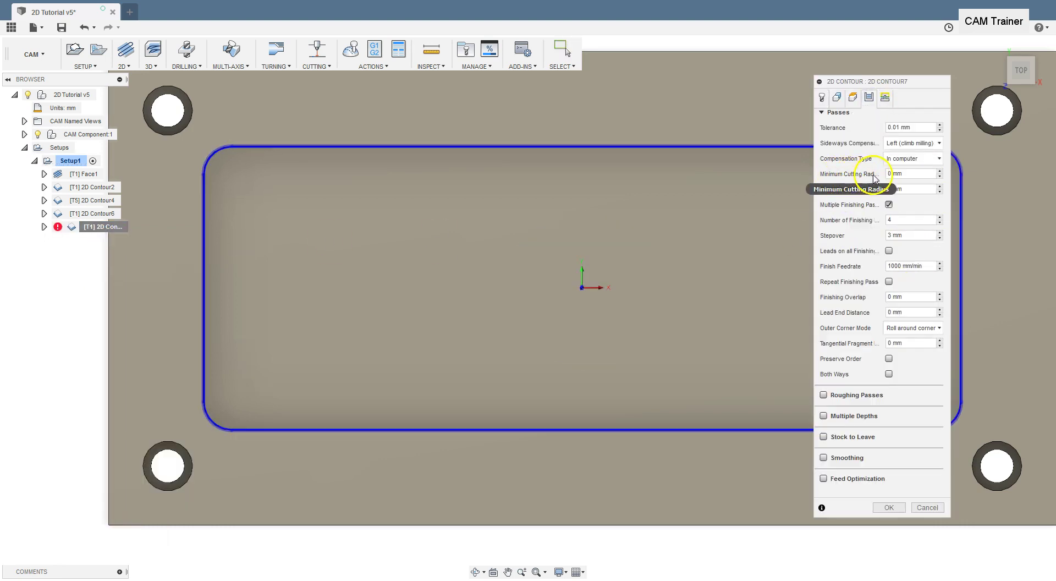
{"action": "left_click", "coordinate": [897, 173]}
{"action": "type", "text": "5"}
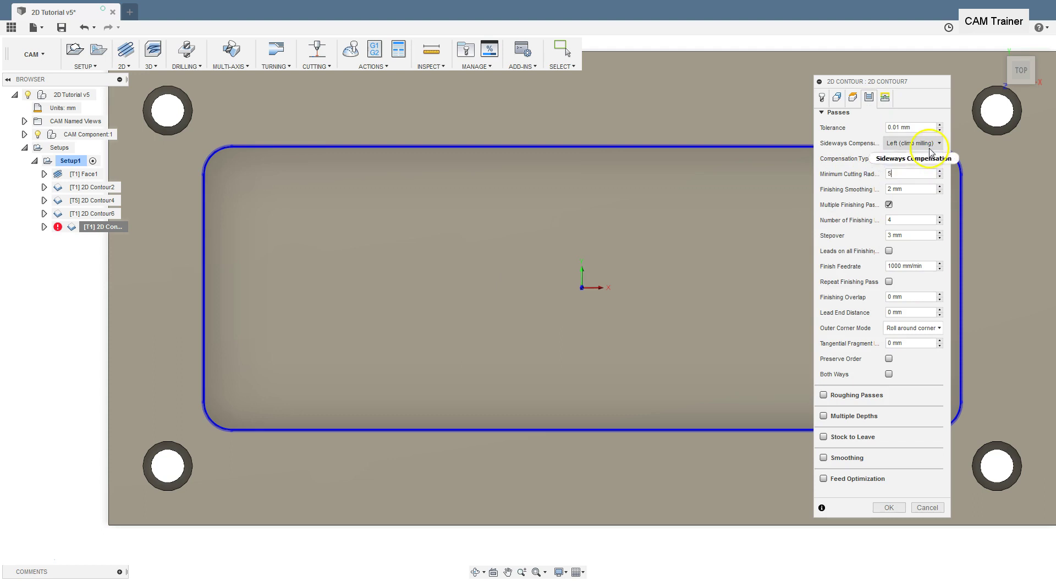
{"action": "left_click", "coordinate": [886, 508]}
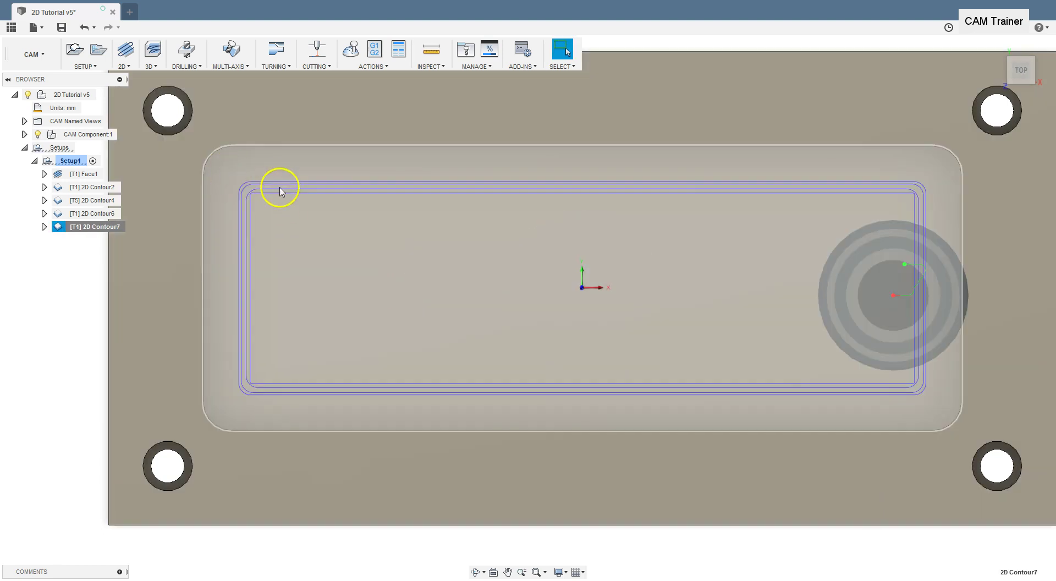
{"action": "scroll", "coordinate": [245, 195], "scroll_direction": "up", "scroll_amount": 2}
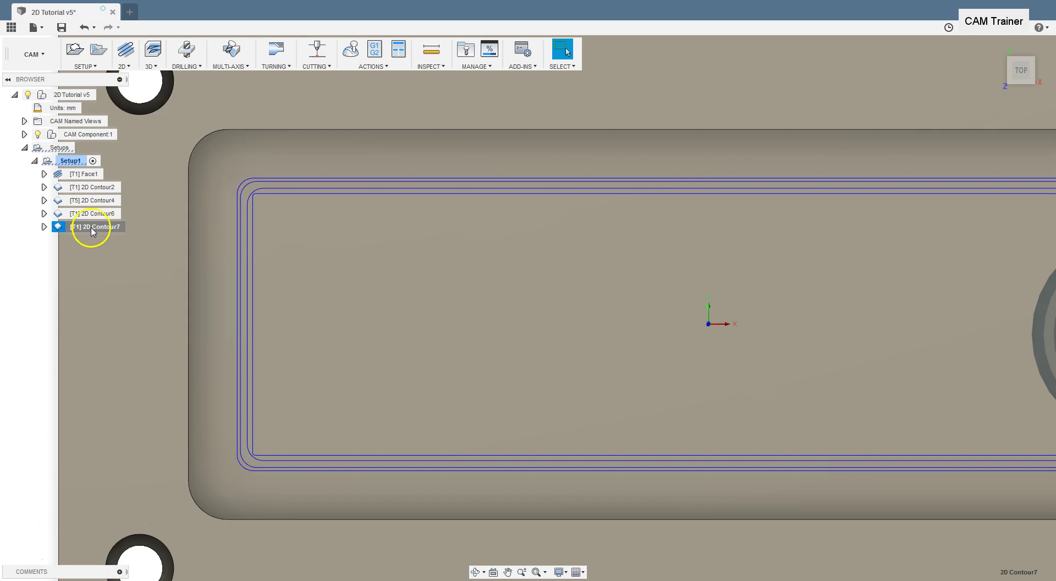
Step: Edit 2D Contour7, reset Finishing Smoothing Deviation to 0, and regenerate the toolpath
{"action": "right_click", "coordinate": [92, 231]}
{"action": "left_click", "coordinate": [104, 237]}
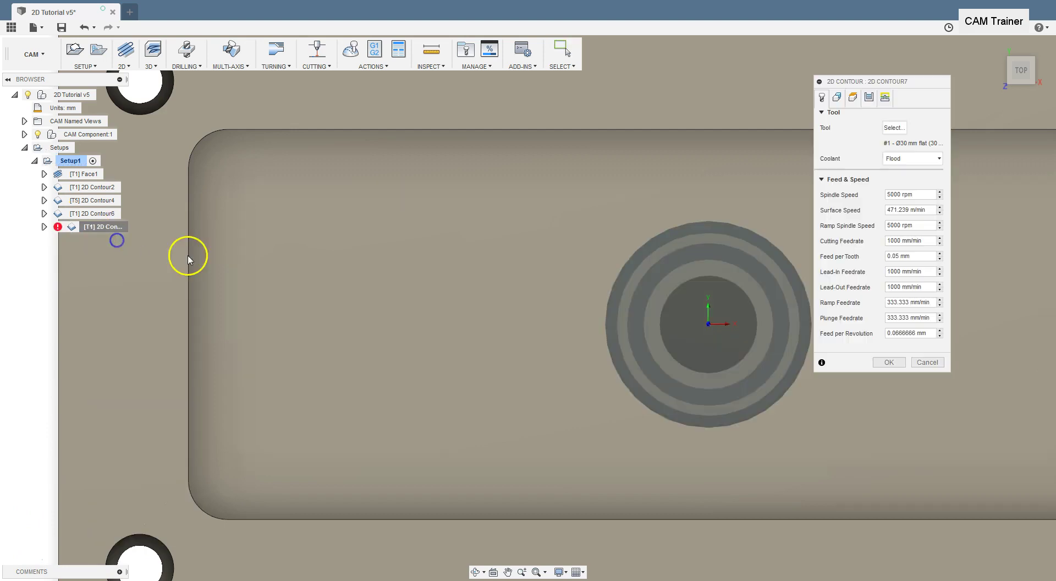
{"action": "left_click", "coordinate": [870, 101]}
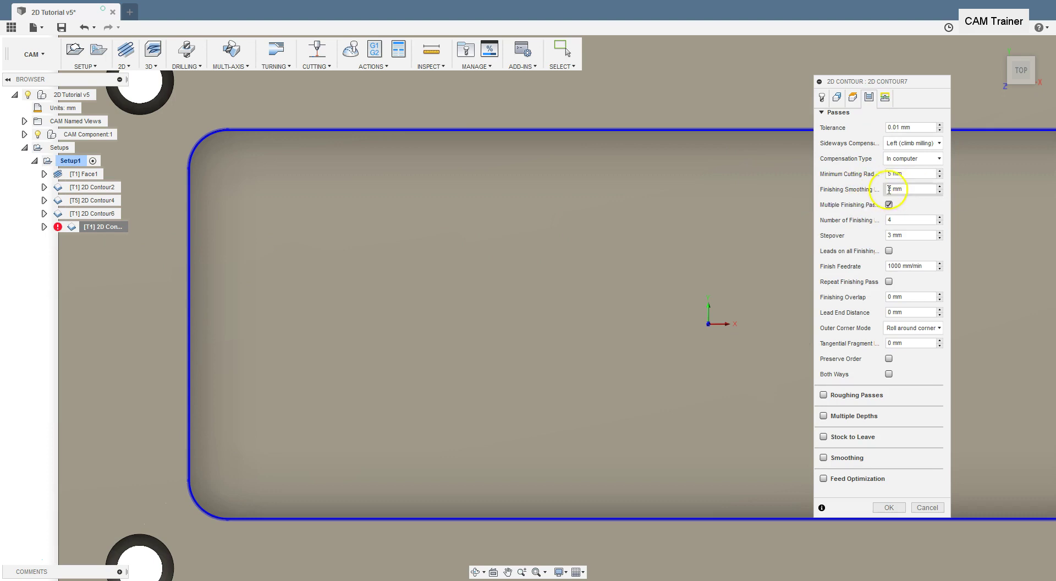
{"action": "left_click", "coordinate": [882, 188]}
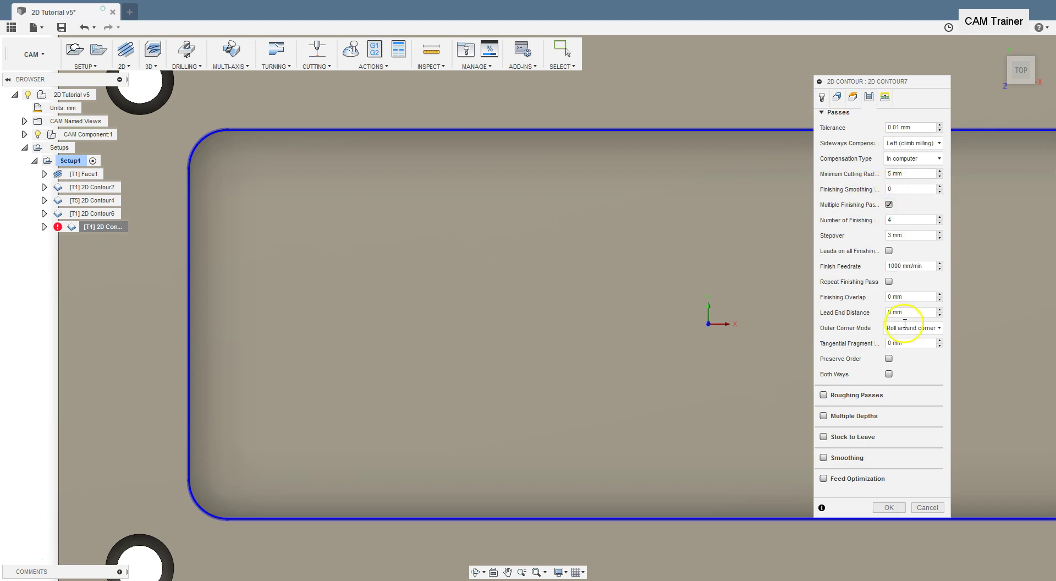
{"action": "left_click", "coordinate": [887, 507]}
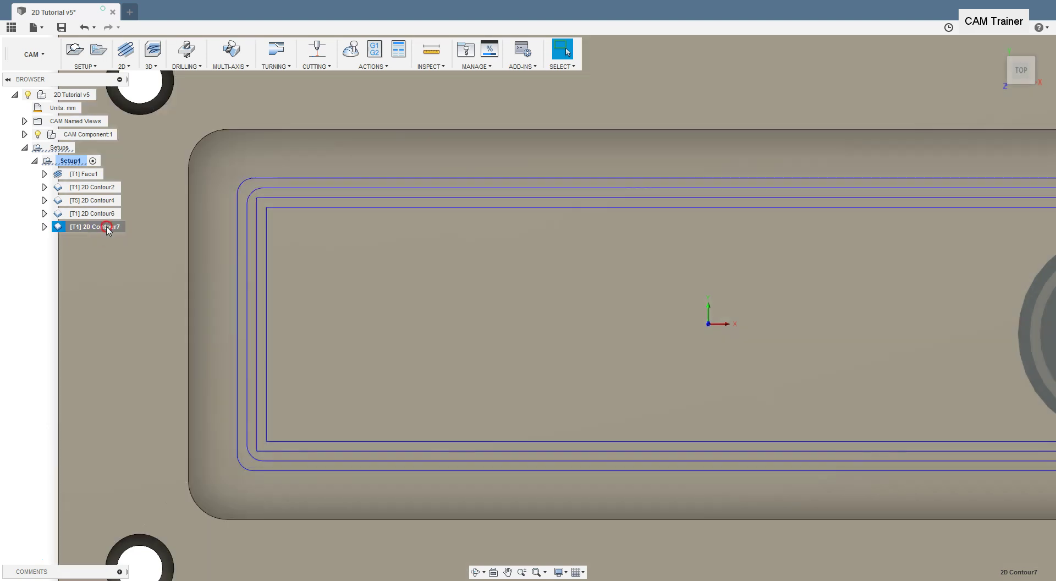
Step: Set 2D Contour7's minimum cutting radius back to 0, regenerate, and select the operation
{"action": "right_click", "coordinate": [104, 228]}
{"action": "left_click", "coordinate": [138, 236]}
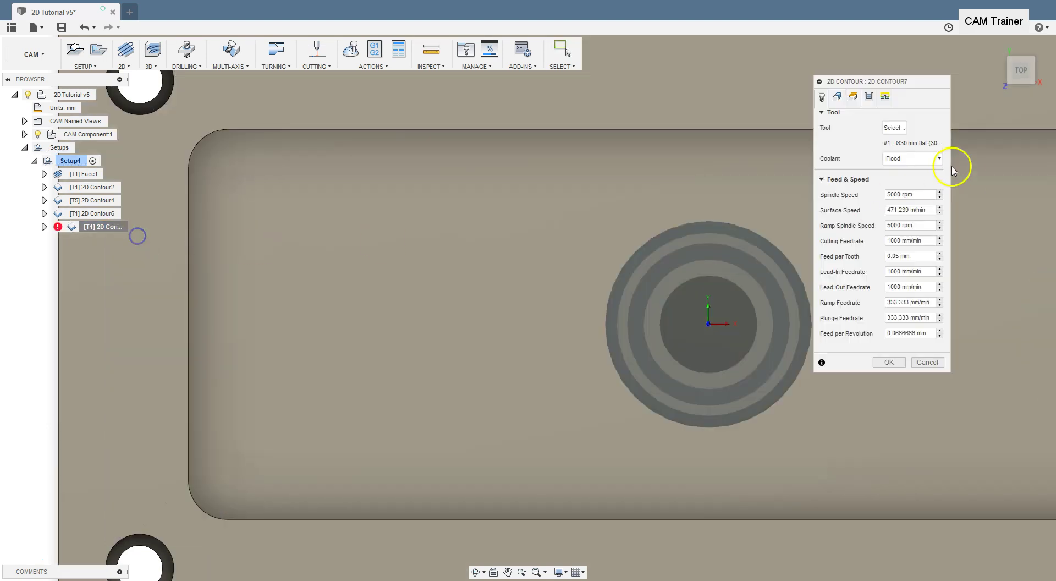
{"action": "left_click", "coordinate": [869, 97]}
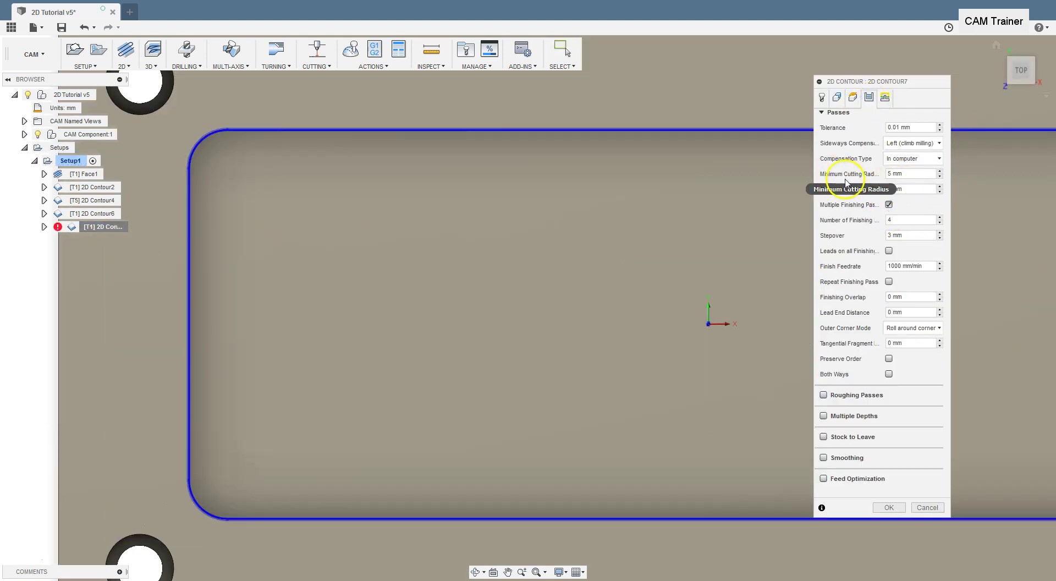
{"action": "left_click_drag", "start_coordinate": [898, 174], "coordinate": [876, 173]}
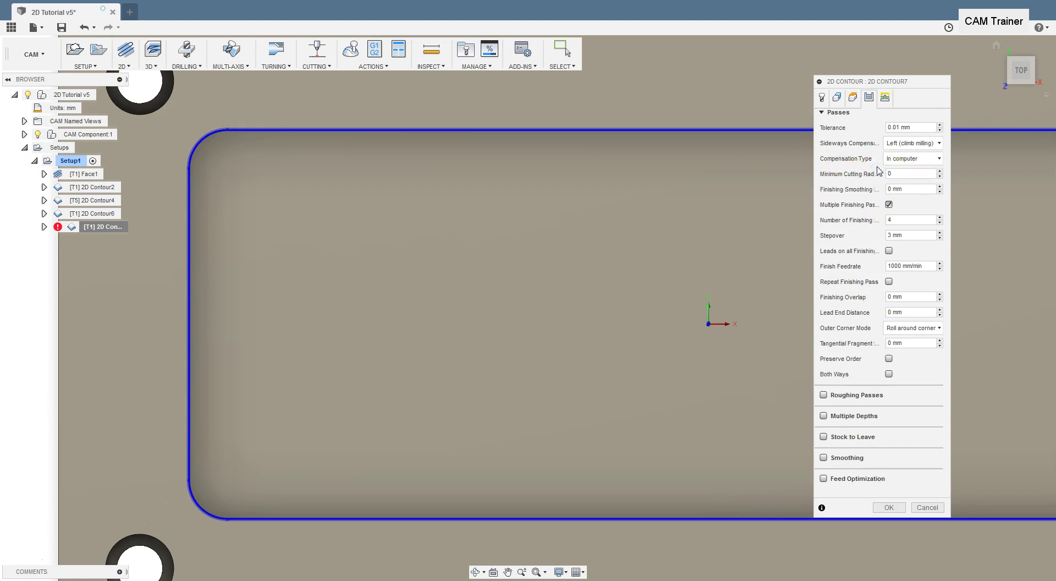
{"action": "type", "text": "0"}
{"action": "left_click", "coordinate": [887, 507]}
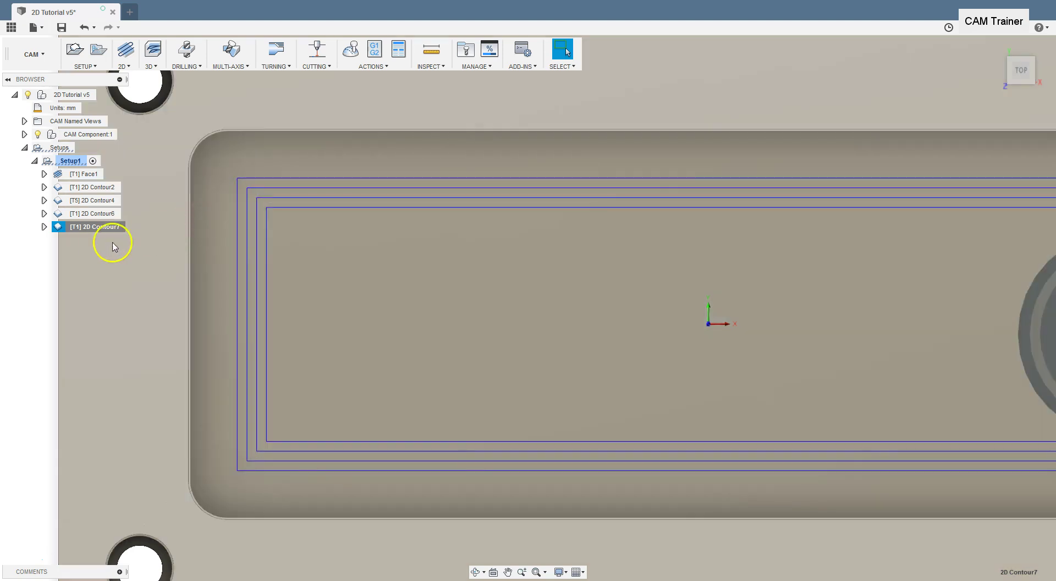
{"action": "left_click", "coordinate": [98, 227]}
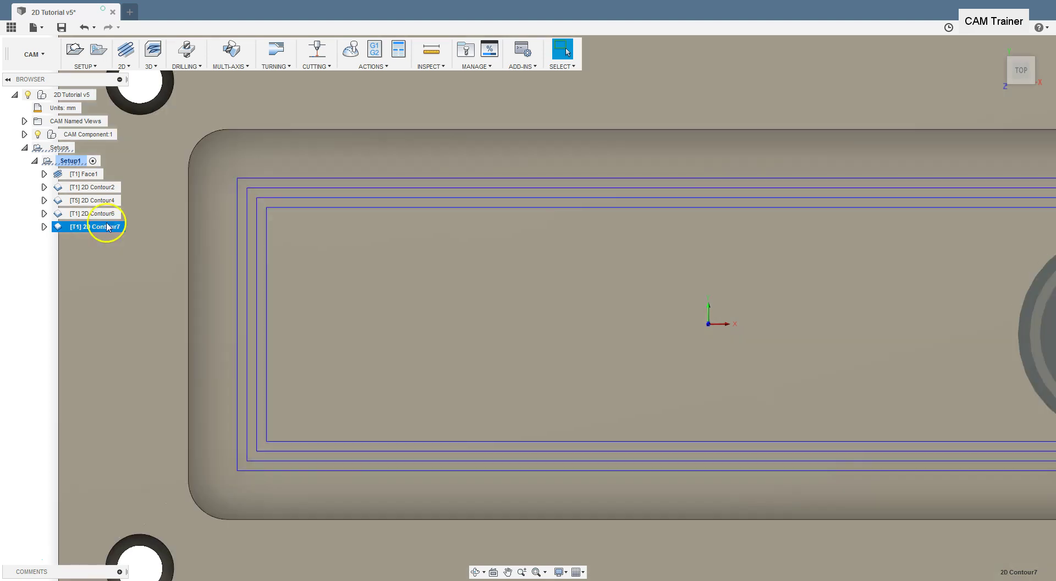
Step: Raise the 2D Contour7 finishing smoothing deviation to 2 mm and regenerate the toolpath
{"action": "right_click", "coordinate": [107, 229]}
{"action": "left_click", "coordinate": [120, 234]}
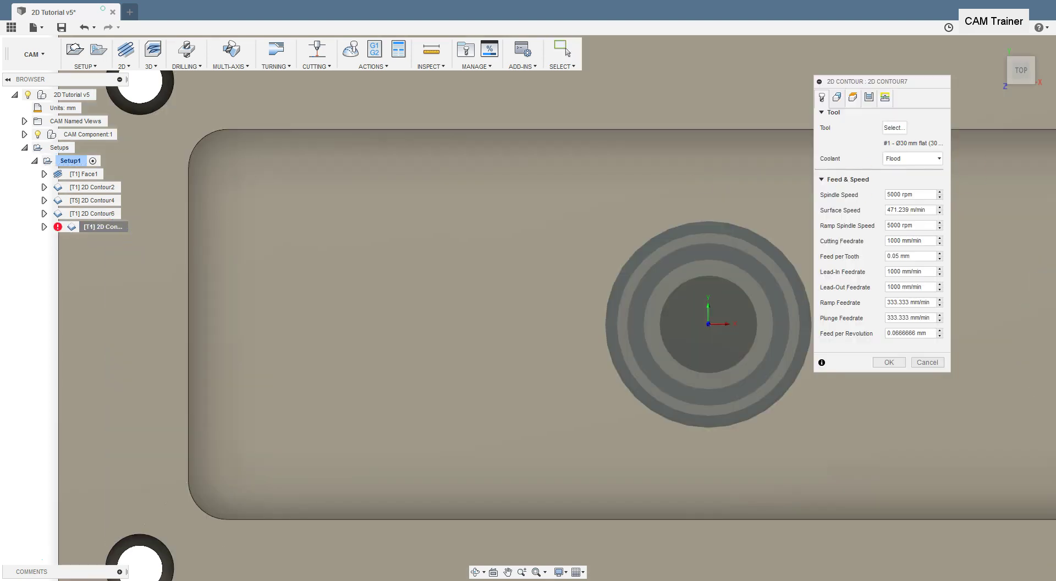
{"action": "left_click", "coordinate": [870, 98]}
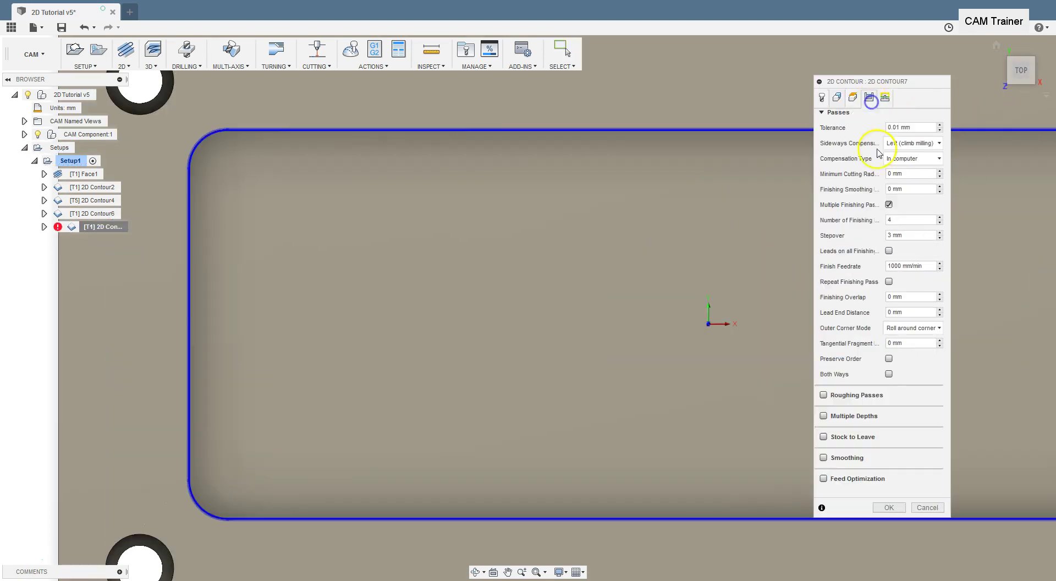
{"action": "left_click", "coordinate": [939, 188]}
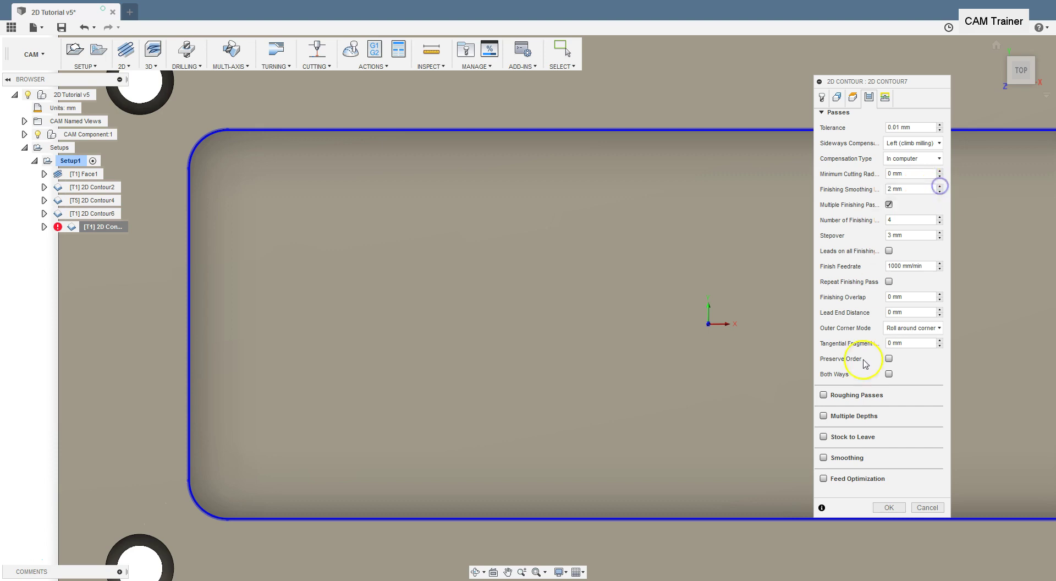
{"action": "left_click", "coordinate": [890, 506]}
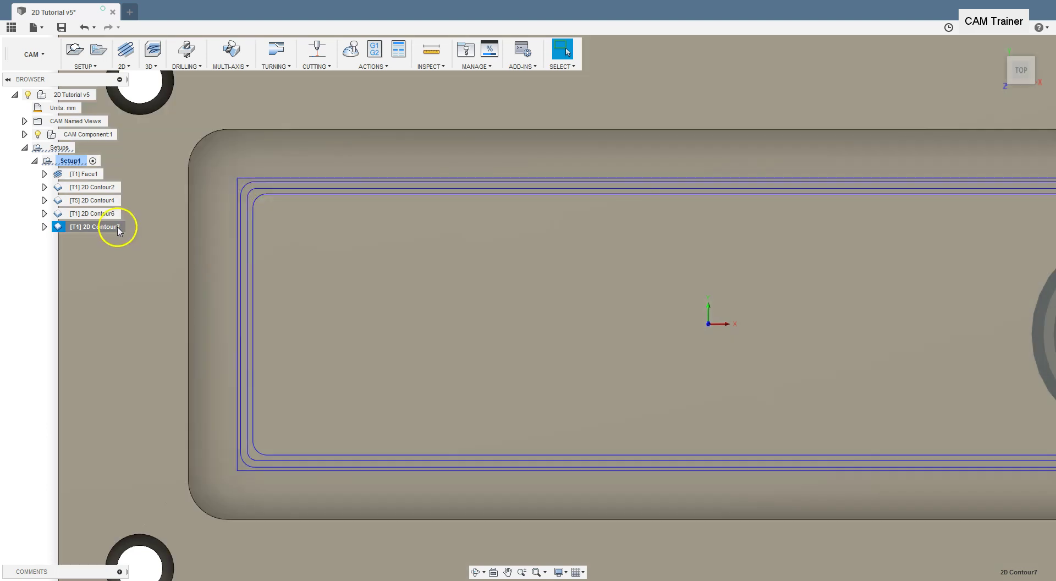
Step: Give 2D Contour7 a 4 mm minimum cutting radius with 2 mm smoothing, then zoom to check the rounded pocket corners
{"action": "right_click", "coordinate": [116, 227]}
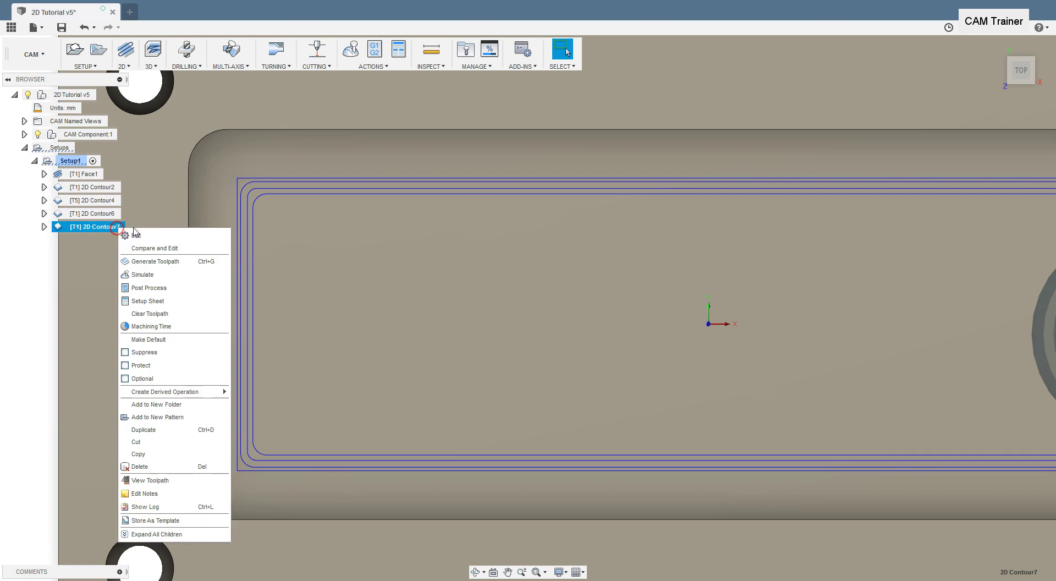
{"action": "left_click", "coordinate": [146, 234]}
{"action": "left_click", "coordinate": [870, 97]}
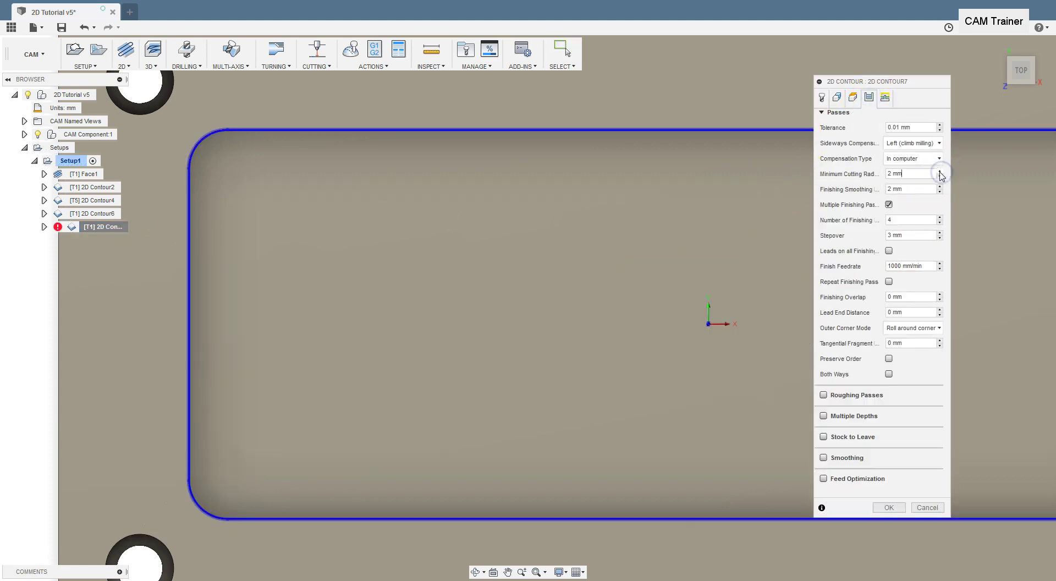
{"action": "left_click", "coordinate": [889, 507]}
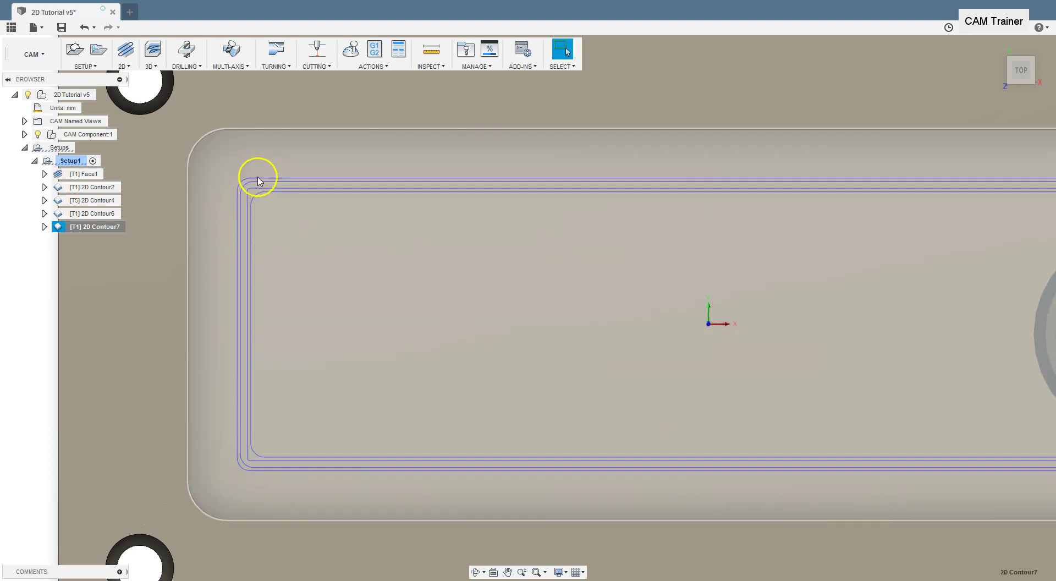
{"action": "scroll", "coordinate": [254, 198], "scroll_direction": "up", "scroll_amount": 2}
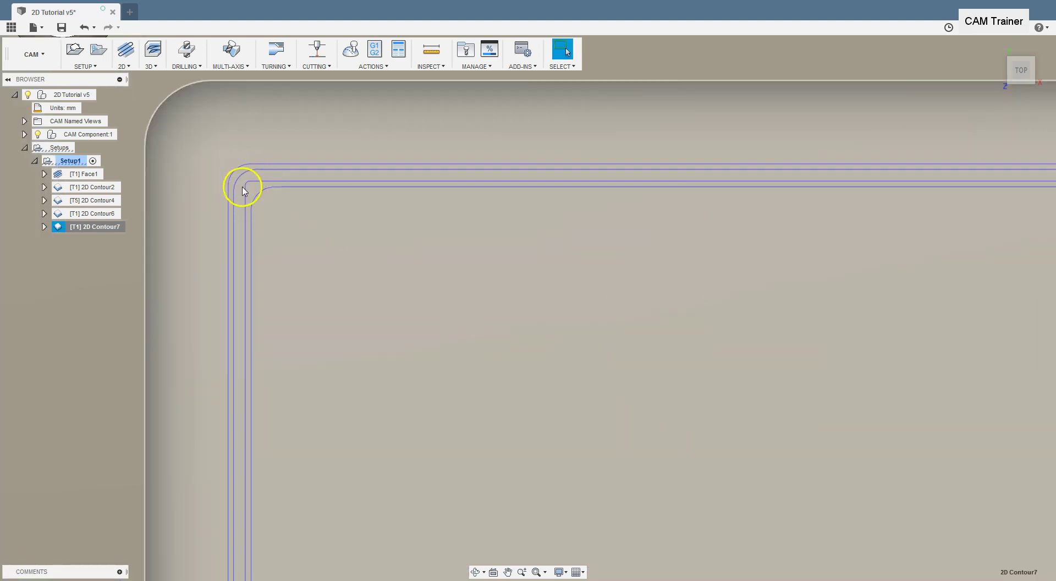
{"action": "scroll", "coordinate": [273, 208], "scroll_direction": "down", "scroll_amount": 4}
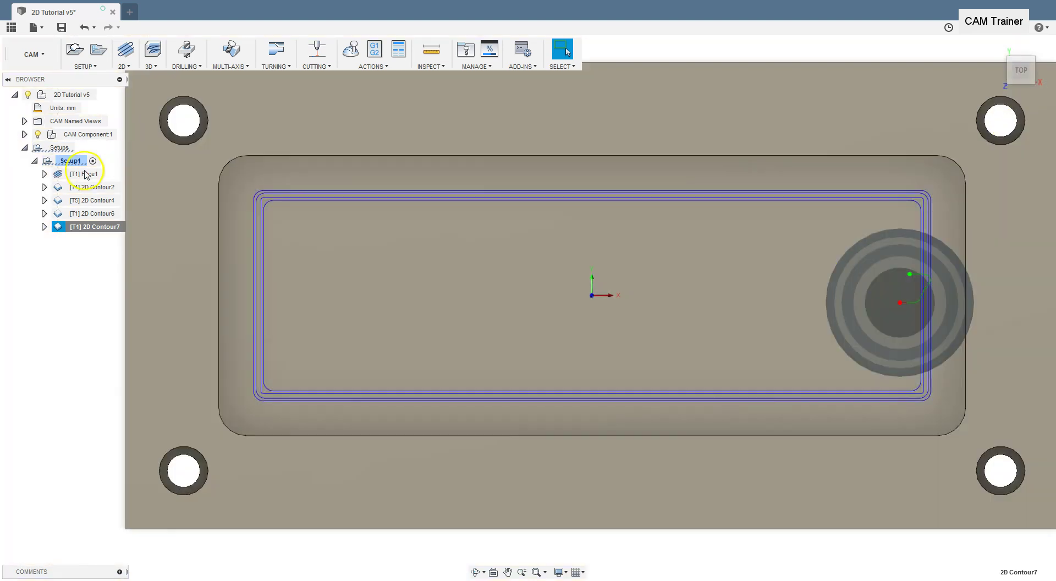
{"action": "right_click", "coordinate": [86, 230]}
{"action": "left_click", "coordinate": [99, 237]}
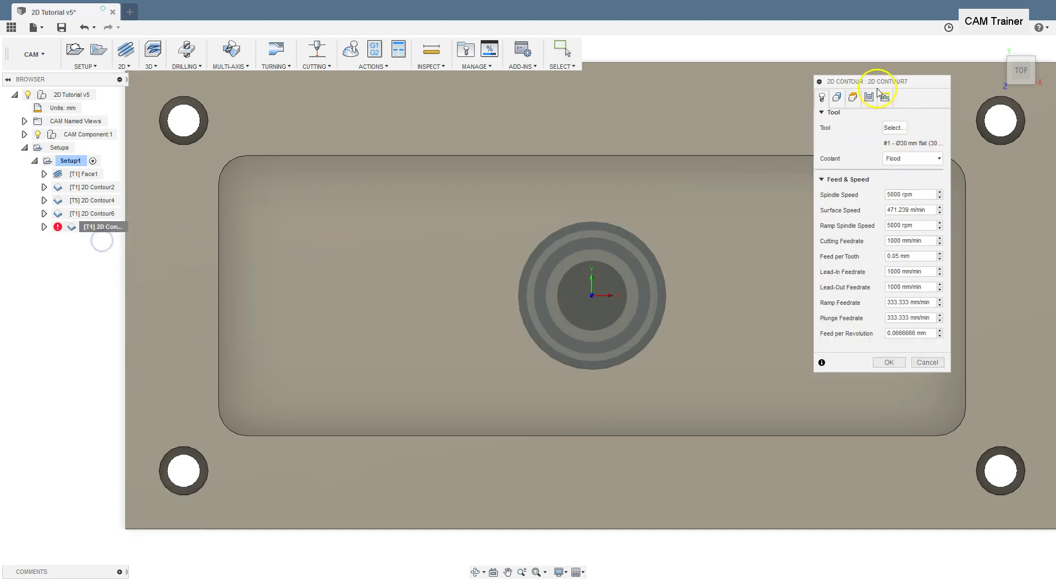
{"action": "left_click", "coordinate": [869, 98]}
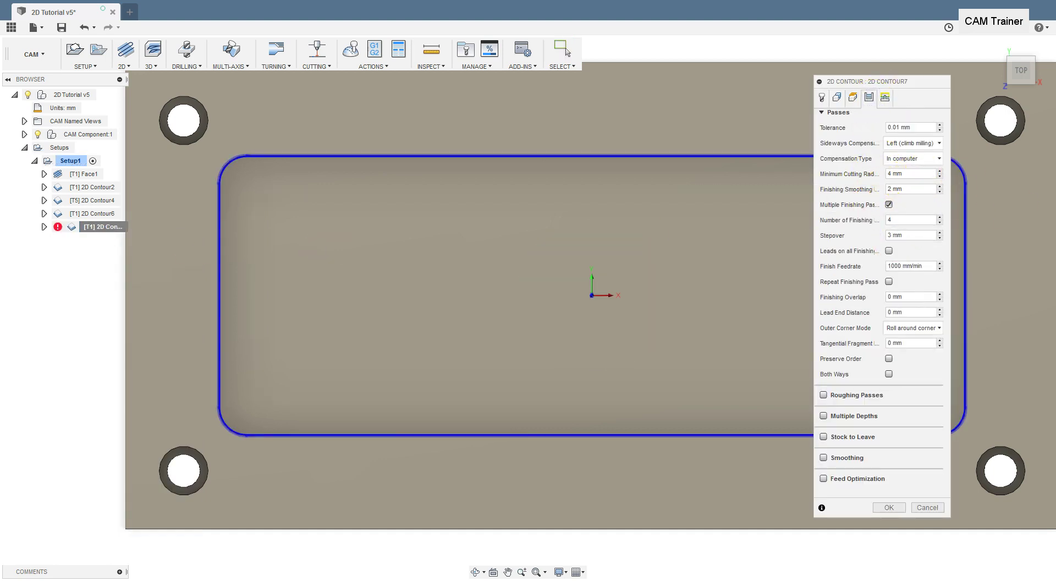
{"action": "left_click", "coordinate": [890, 507]}
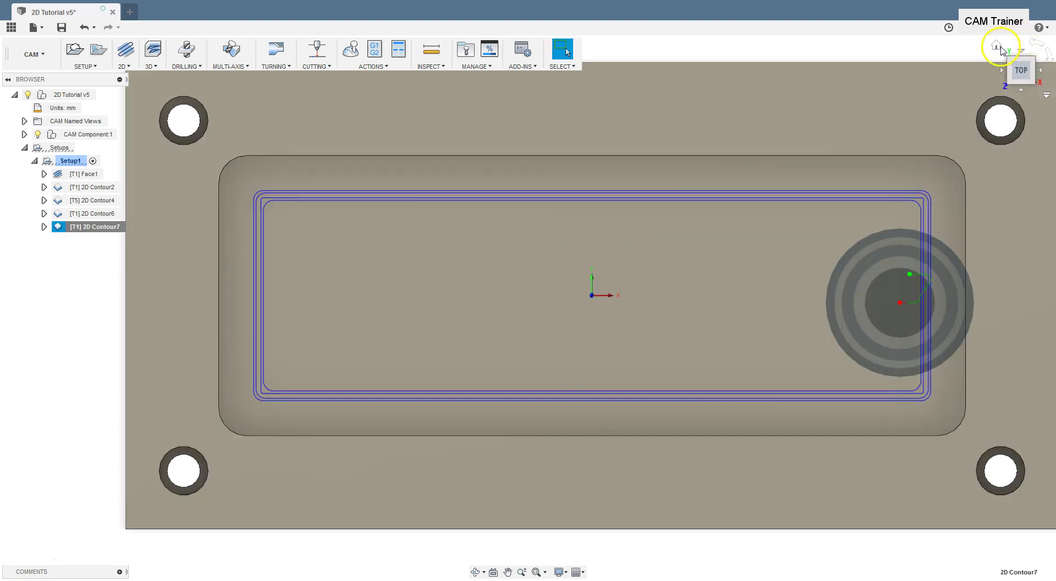
{"action": "left_click_drag", "start_coordinate": [1004, 52], "coordinate": [886, 103]}
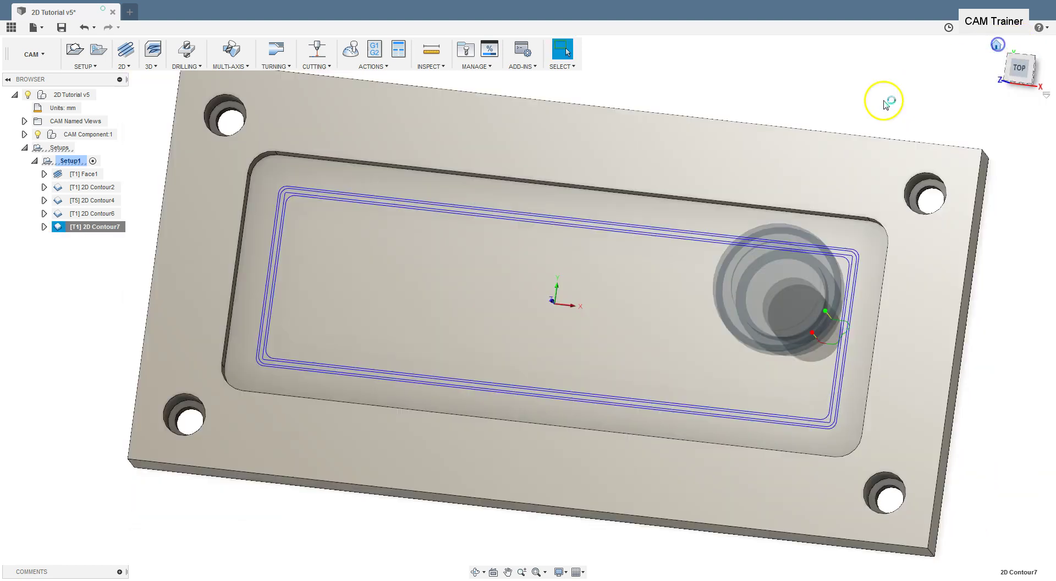